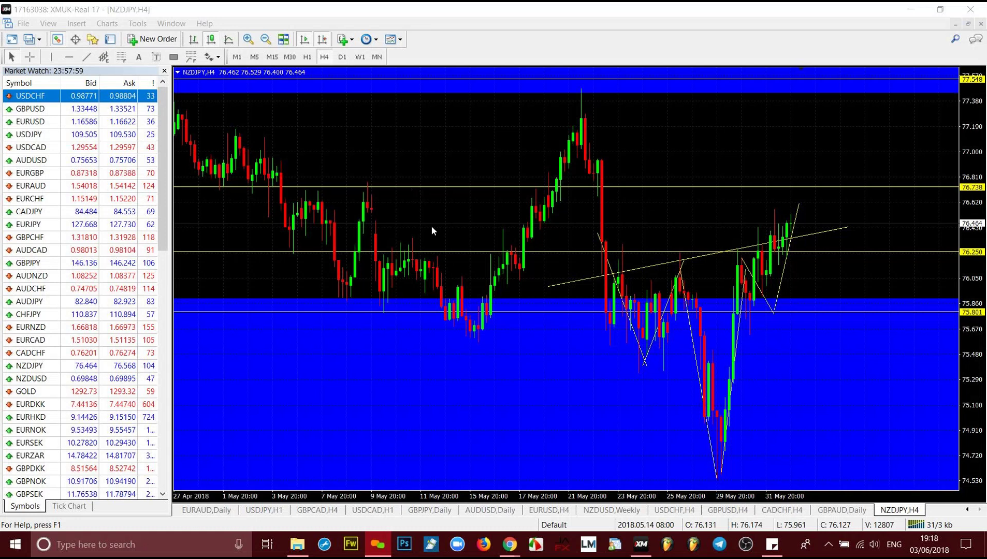
# Step: Open a new USDCHF chart window from Market Watch
pyautogui.scroll(15, 459, 249)
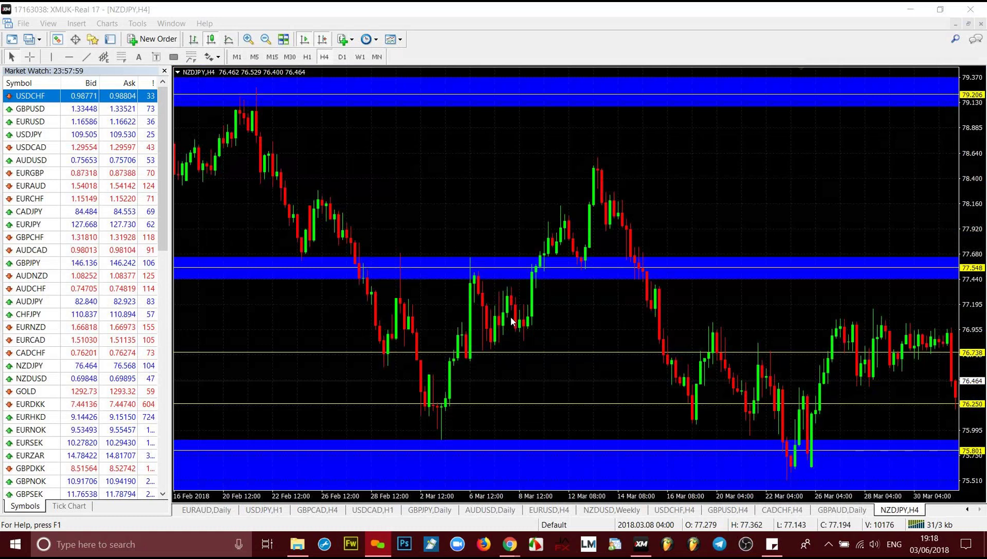
pyautogui.scroll(-15, 484, 290)
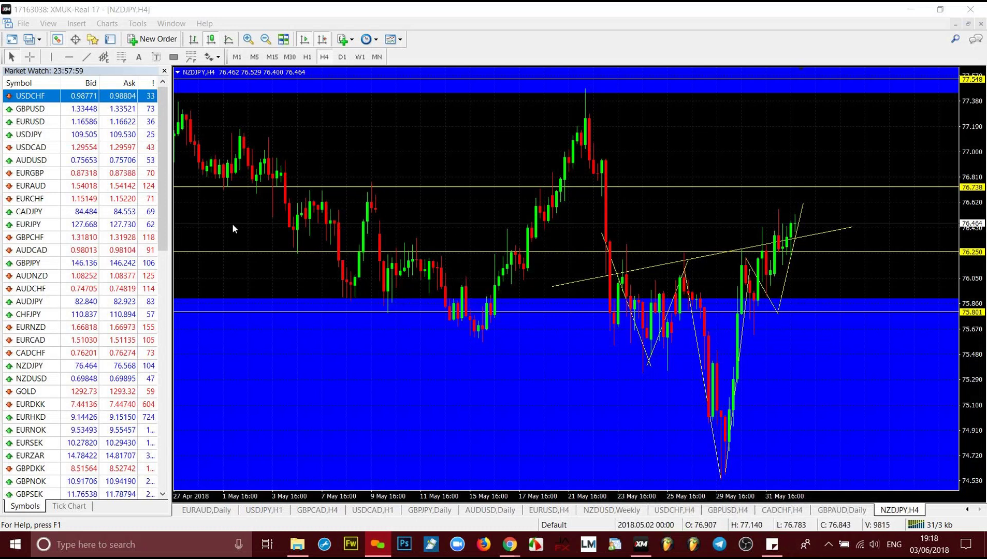
pyautogui.rightClick(46, 98)
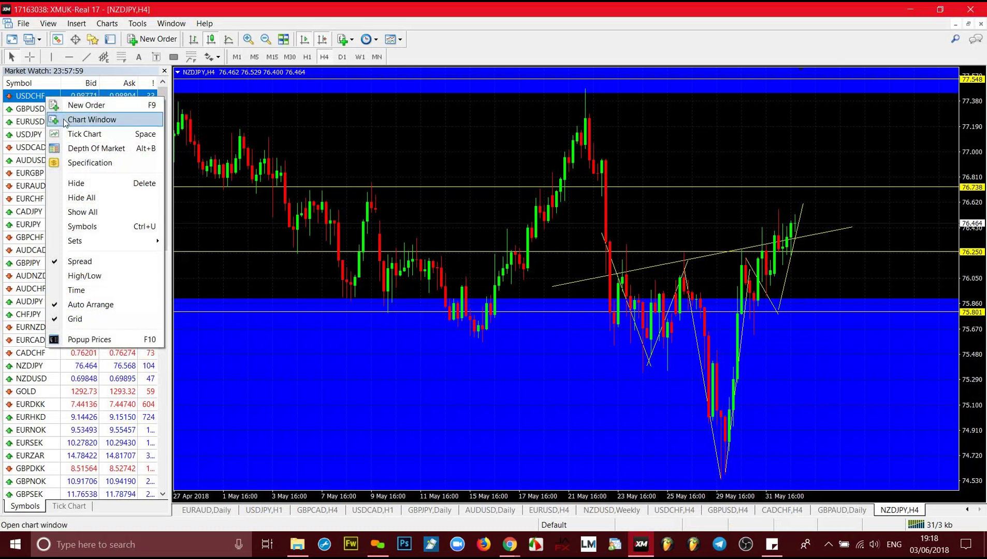
pyautogui.rightClick(25, 97)
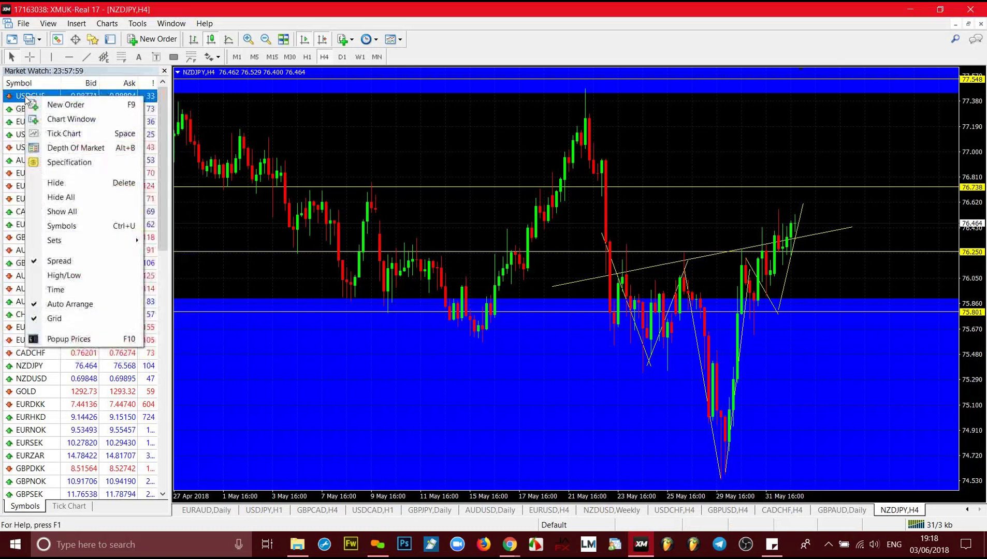
pyautogui.click(58, 121)
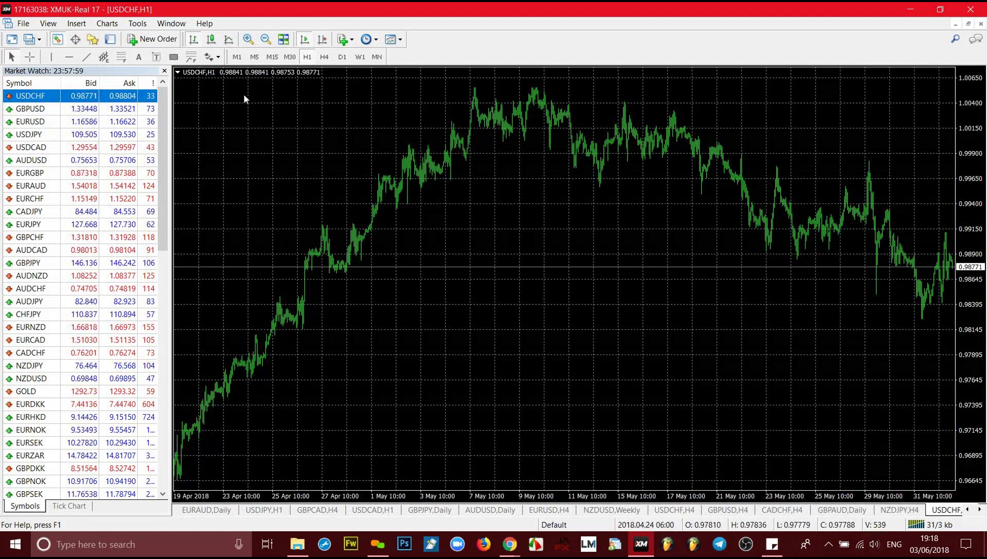
# Step: Show the USDCHF chart as candlesticks, zoomed in two steps
pyautogui.click(248, 43)
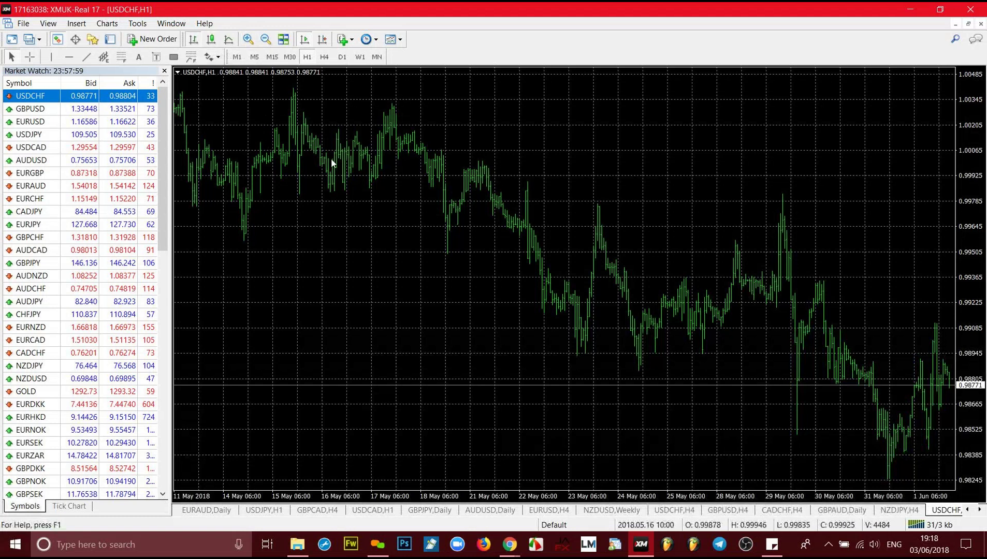
pyautogui.click(211, 41)
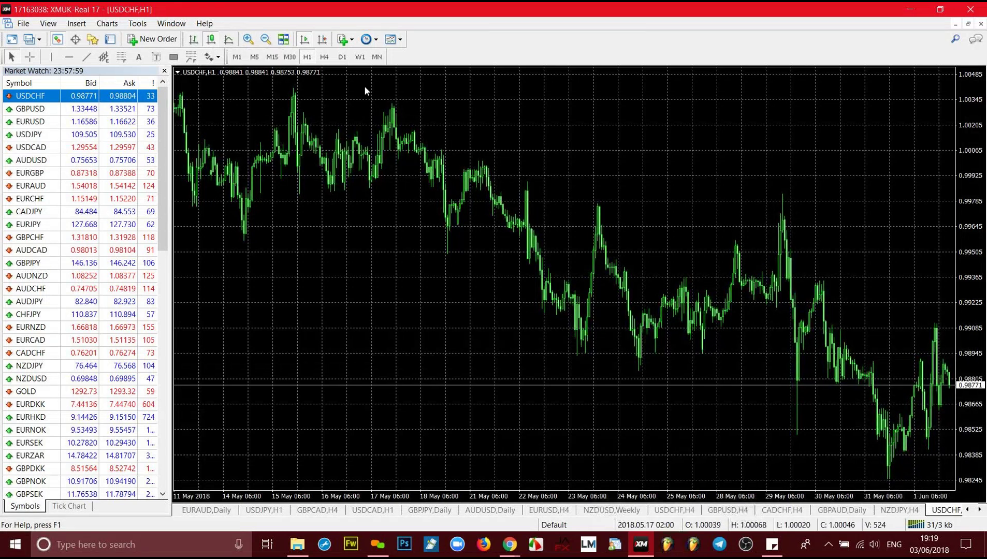
pyautogui.click(248, 39)
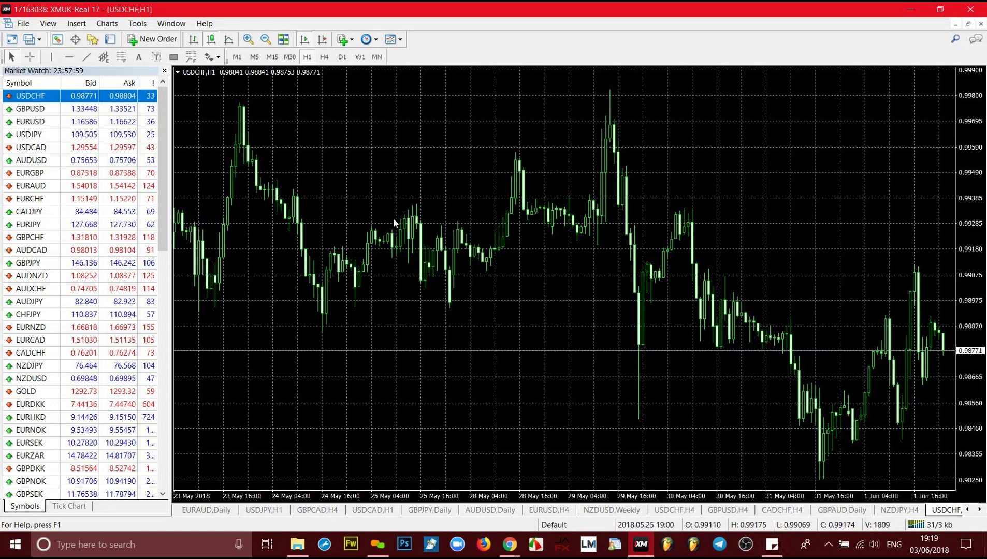
# Step: Open the USDCHF chart properties from its context menu and cancel without changes
pyautogui.rightClick(375, 156)
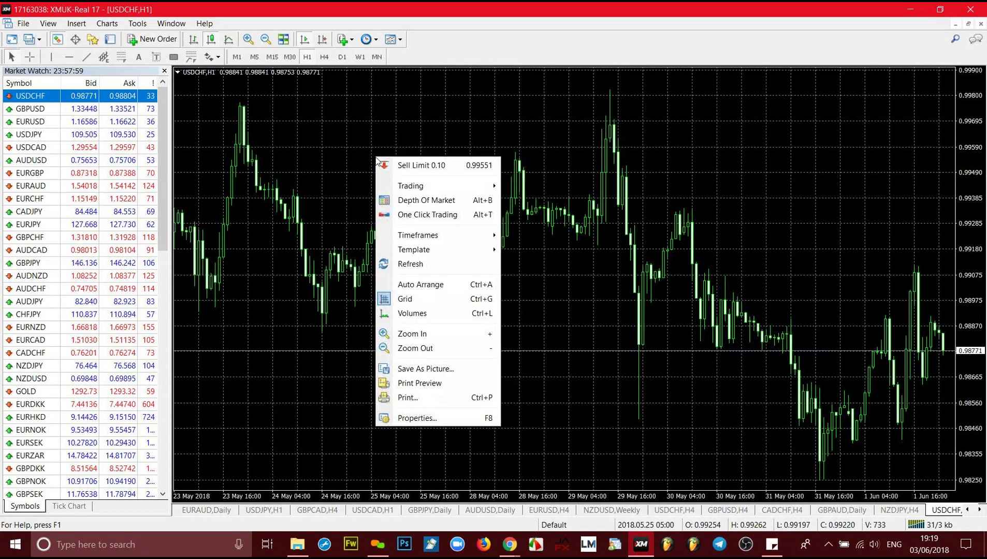
pyautogui.rightClick(342, 119)
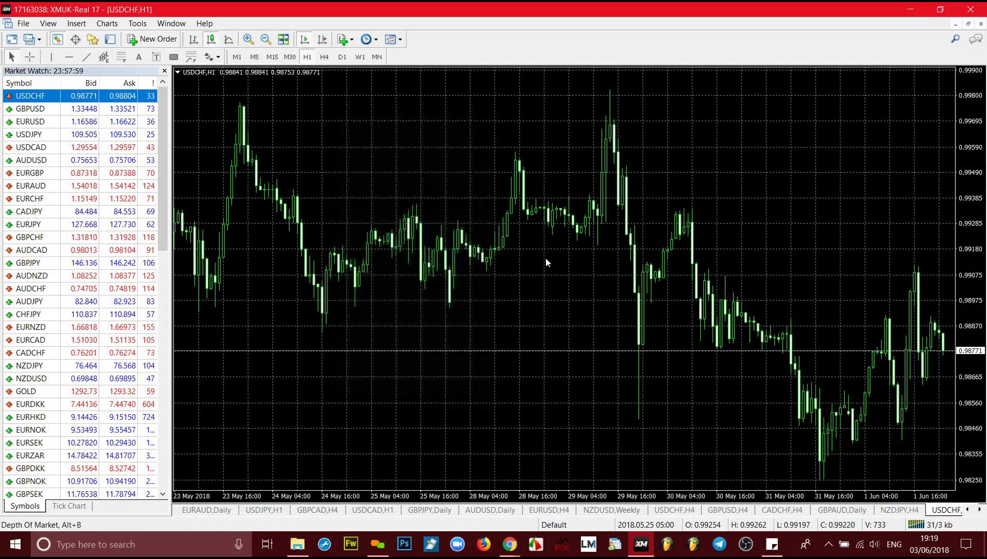
pyautogui.rightClick(546, 259)
pyautogui.rightClick(353, 139)
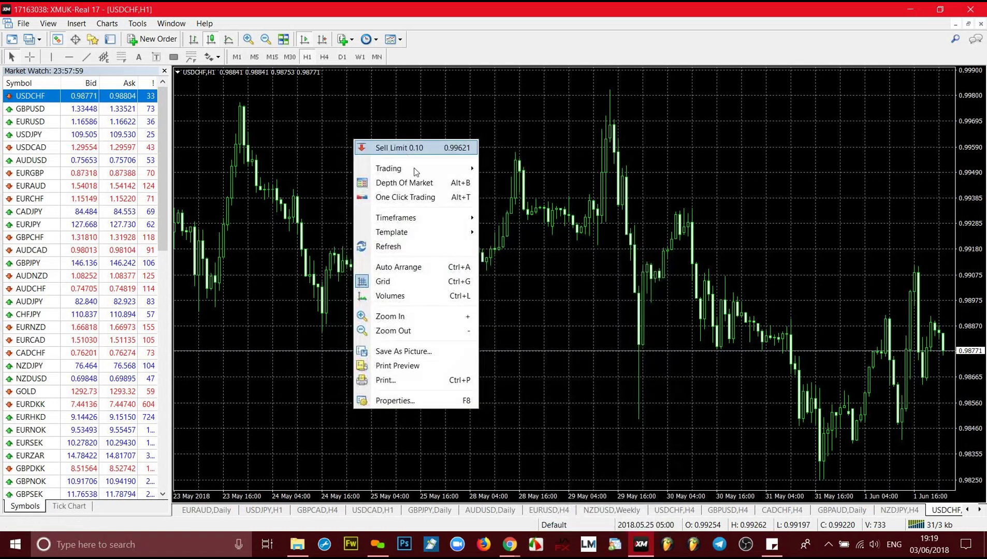
pyautogui.click(448, 404)
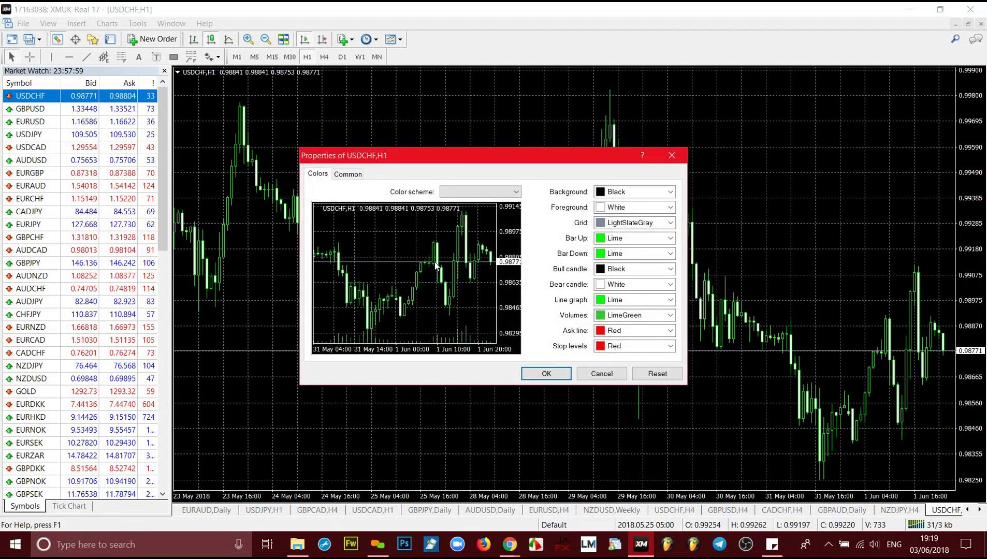
pyautogui.click(611, 374)
# Step: Reopen the properties with F8, cancel again, and bring up the chart's context menu
pyautogui.rightClick(457, 242)
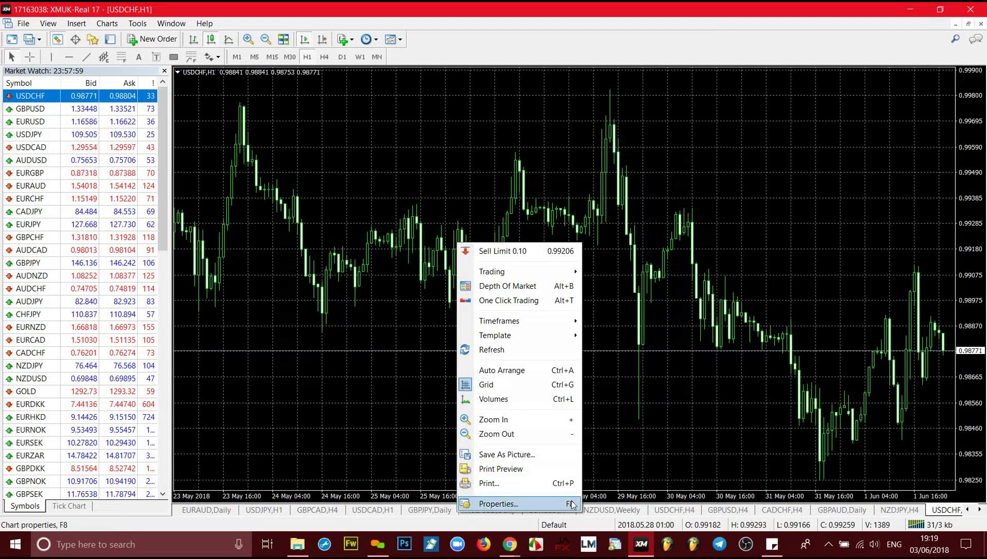
pyautogui.click(339, 352)
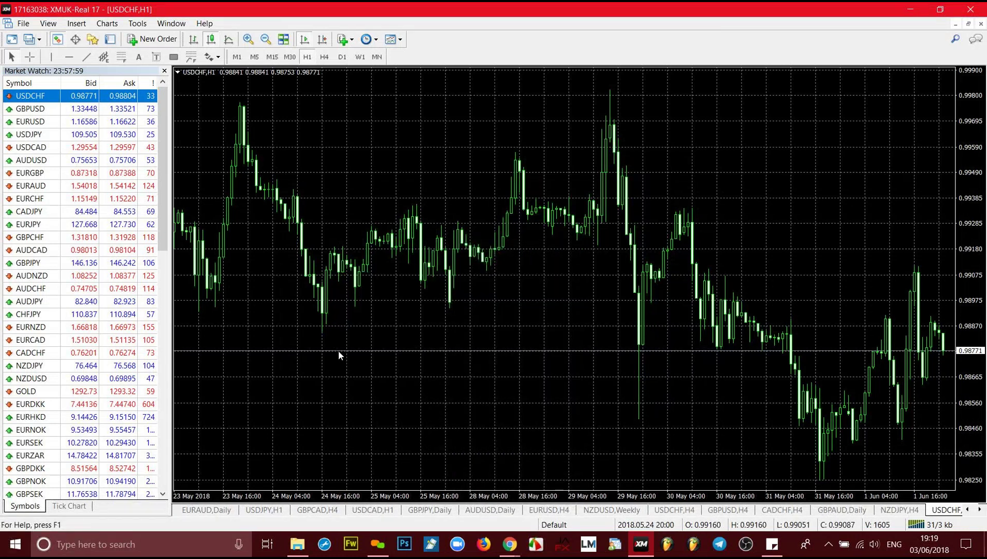
pyautogui.press('super+p')
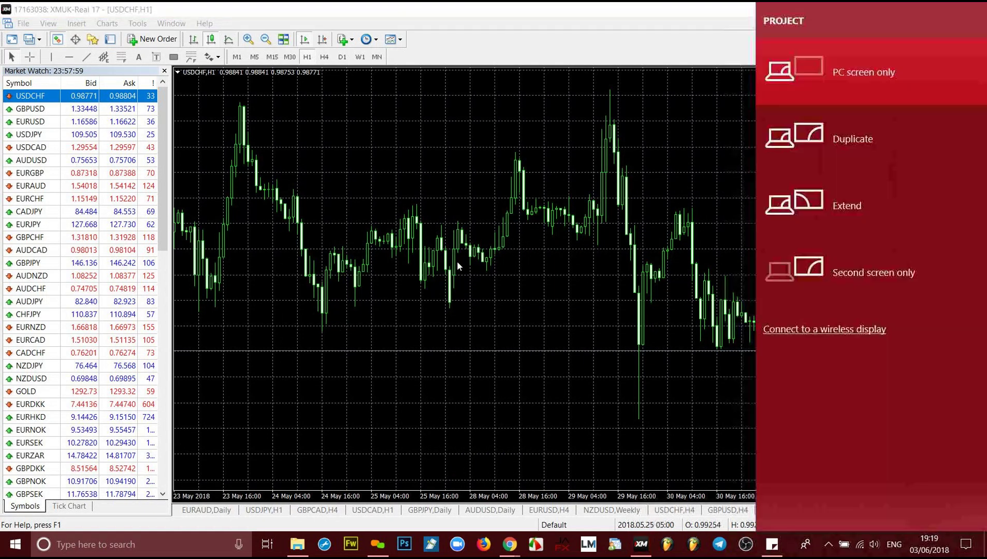
pyautogui.press('Escape')
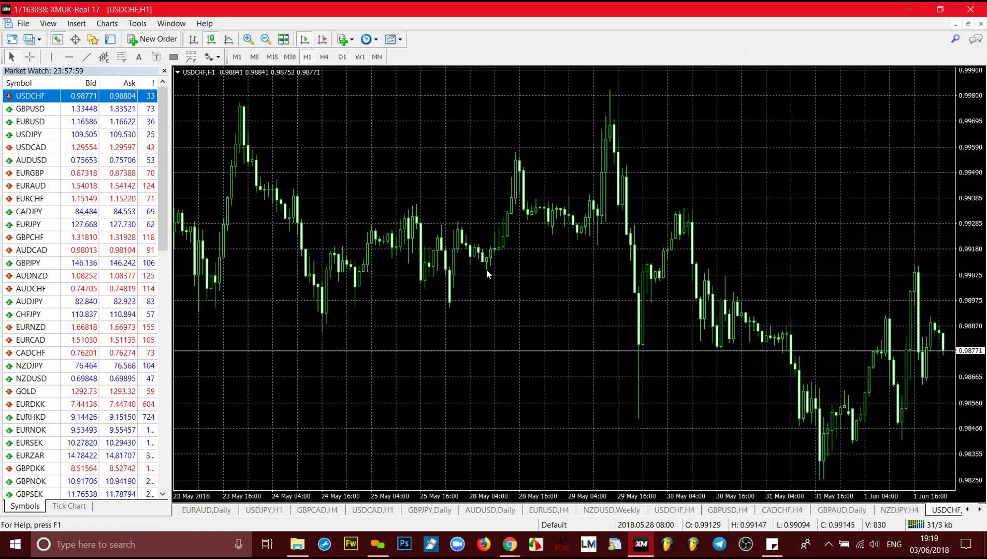
pyautogui.press('F8')
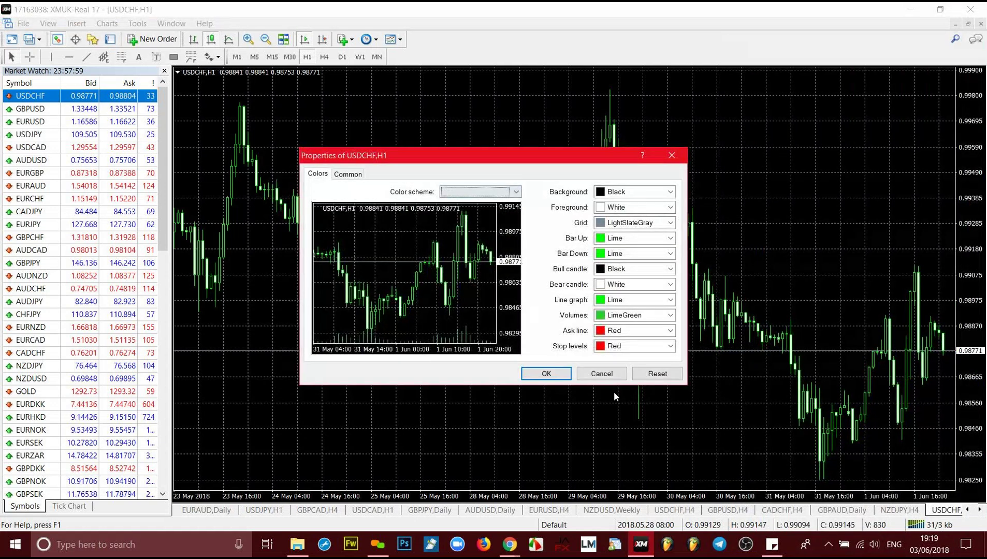
pyautogui.click(602, 374)
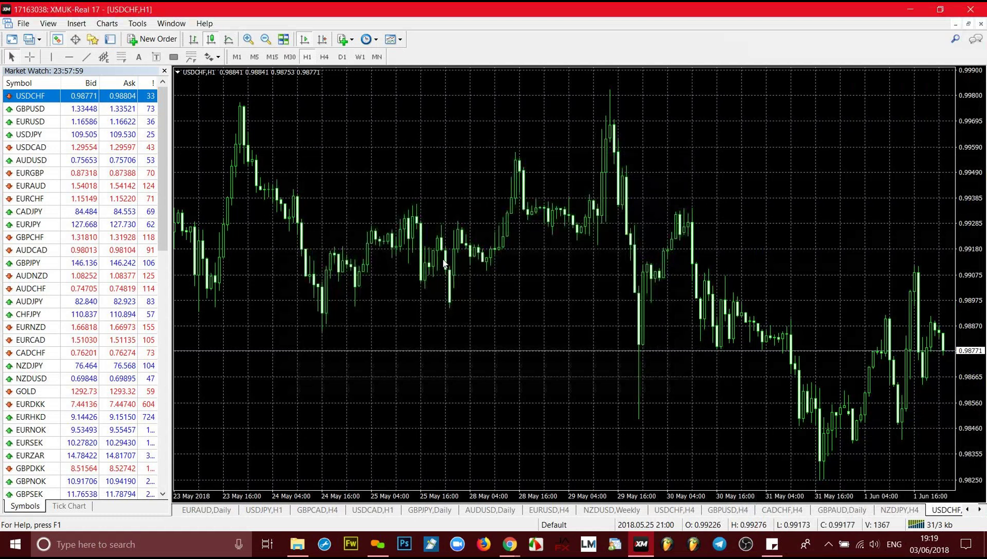
pyautogui.rightClick(443, 263)
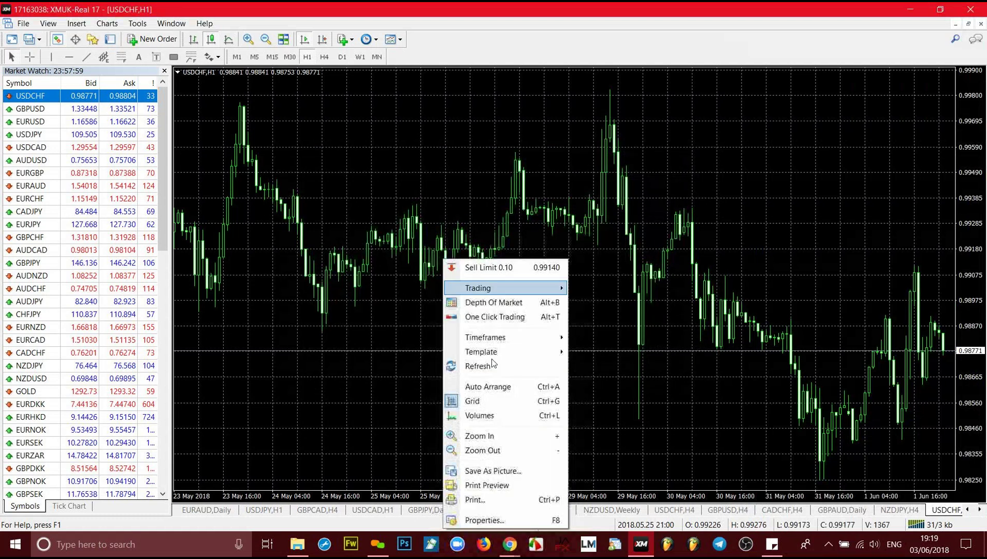
# Step: In chart Properties, choose Green On Black after previewing Yellow On Black and Black On White
pyautogui.click(499, 525)
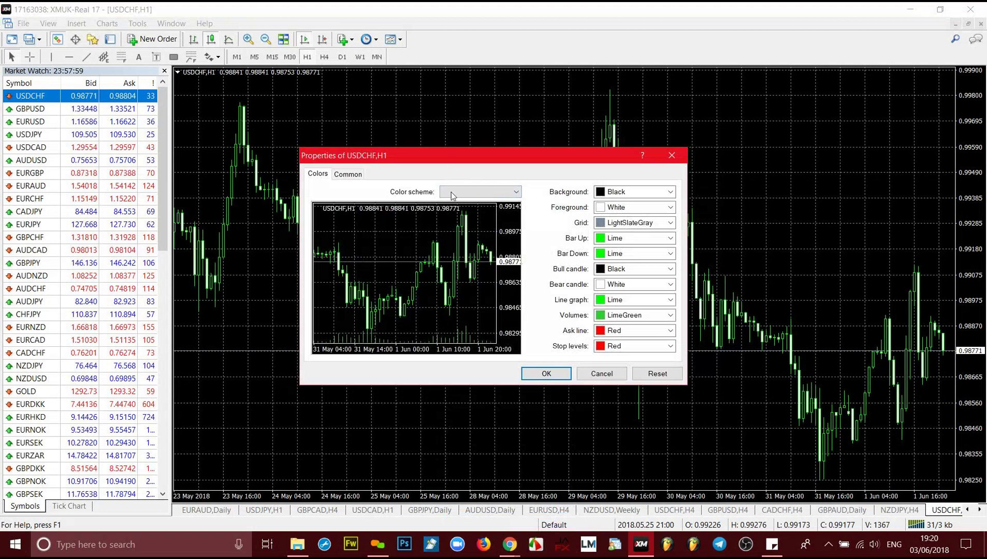
pyautogui.click(471, 195)
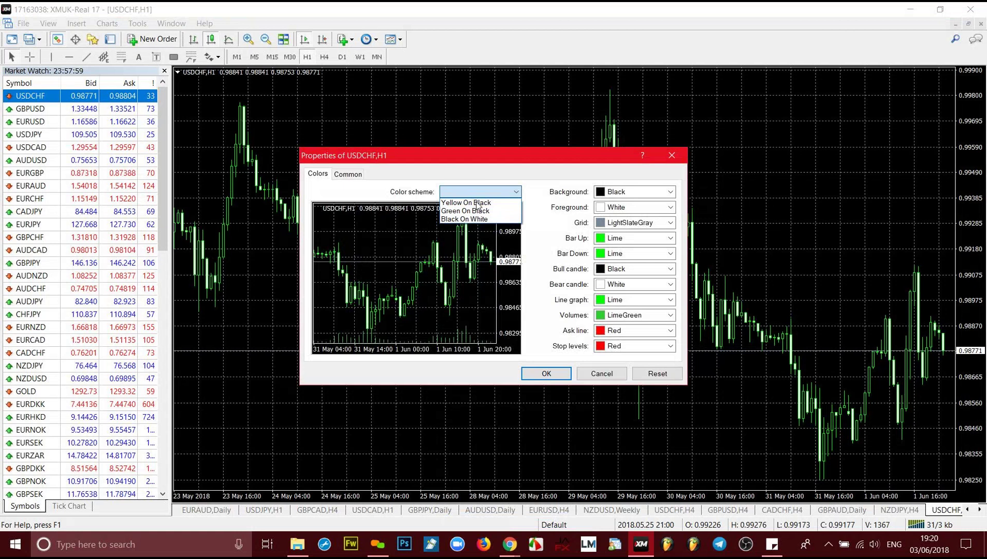
pyautogui.click(477, 205)
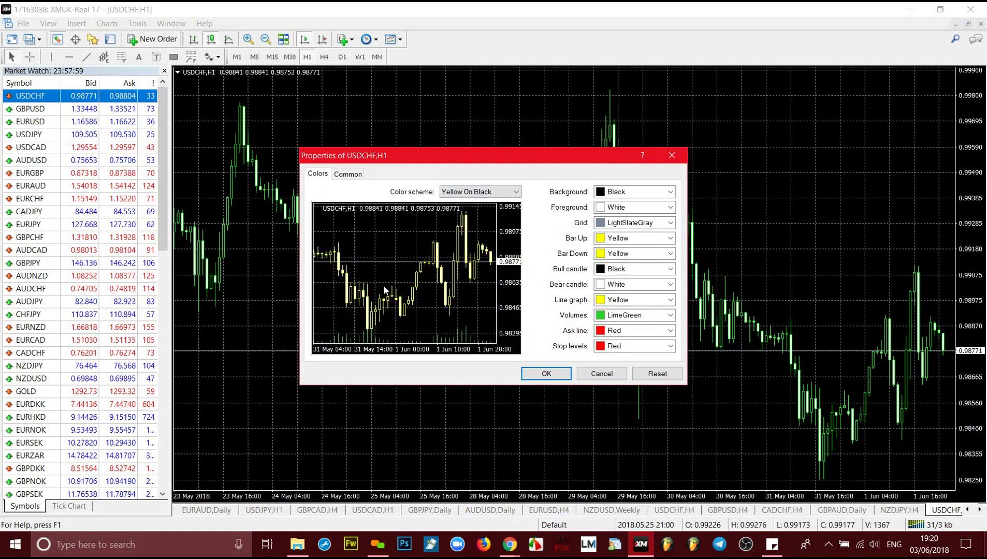
pyautogui.click(481, 191)
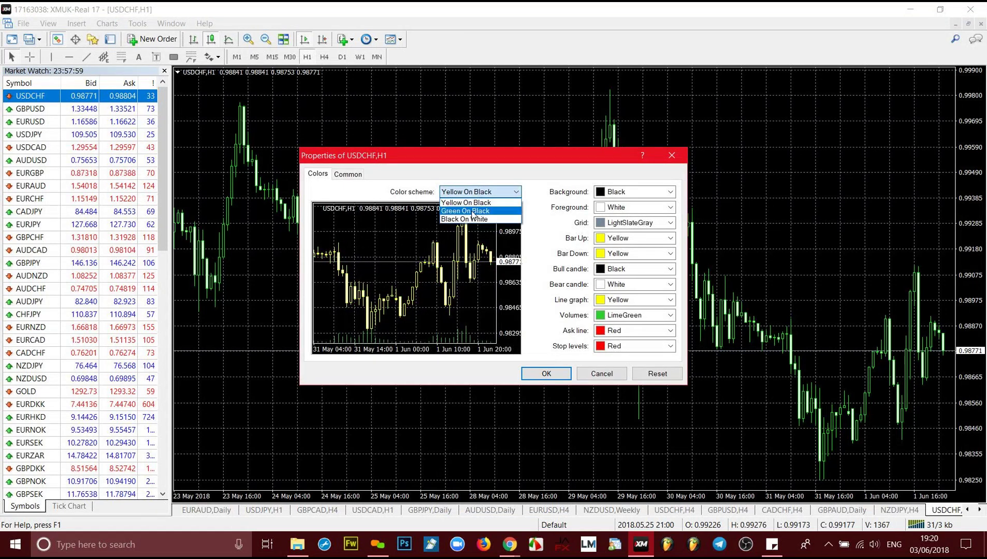
pyautogui.click(472, 214)
pyautogui.click(480, 193)
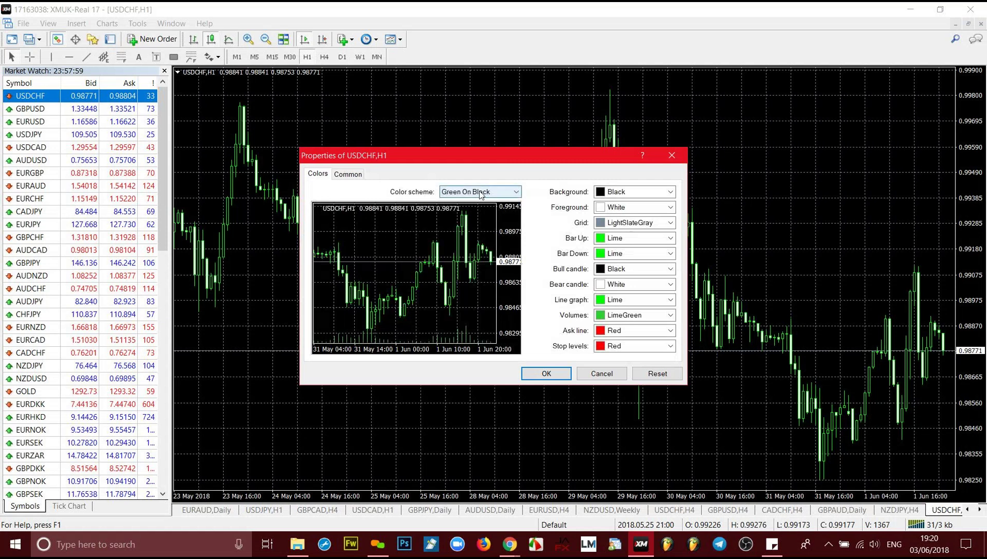
pyautogui.click(469, 219)
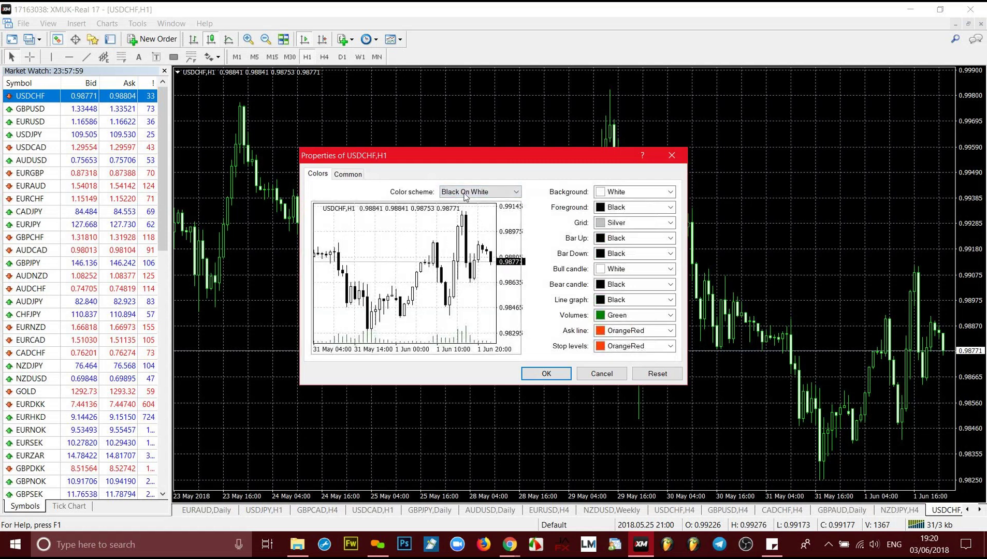
pyautogui.click(470, 192)
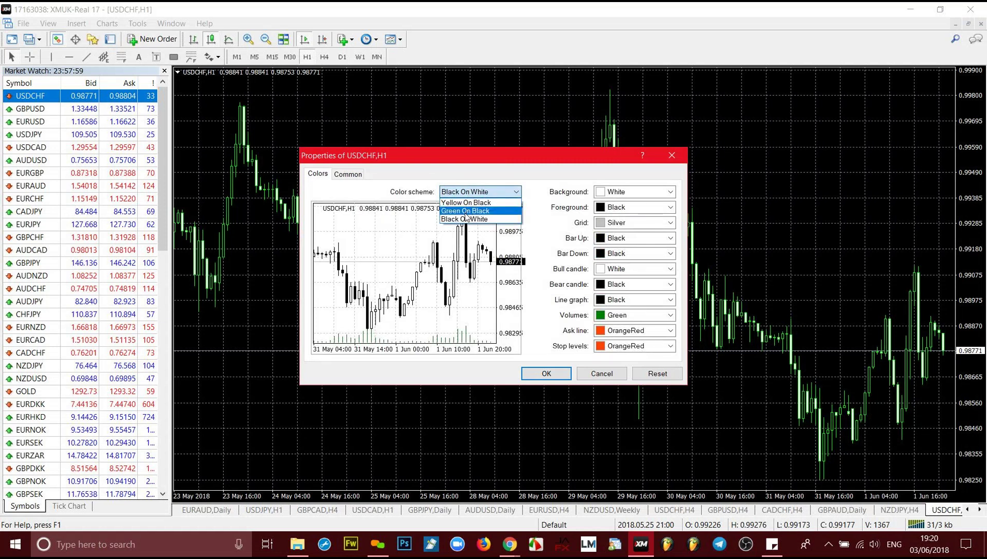
pyautogui.click(463, 211)
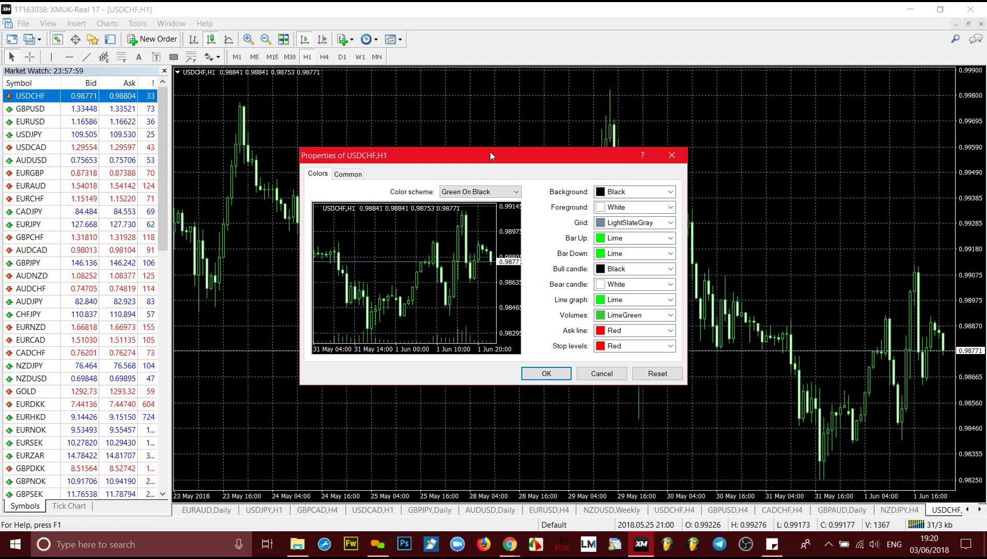
# Step: Move the Properties dialog aside and open the custom Color picker for the Grid colour
pyautogui.moveTo(489, 151); pyautogui.dragTo(387, 126)
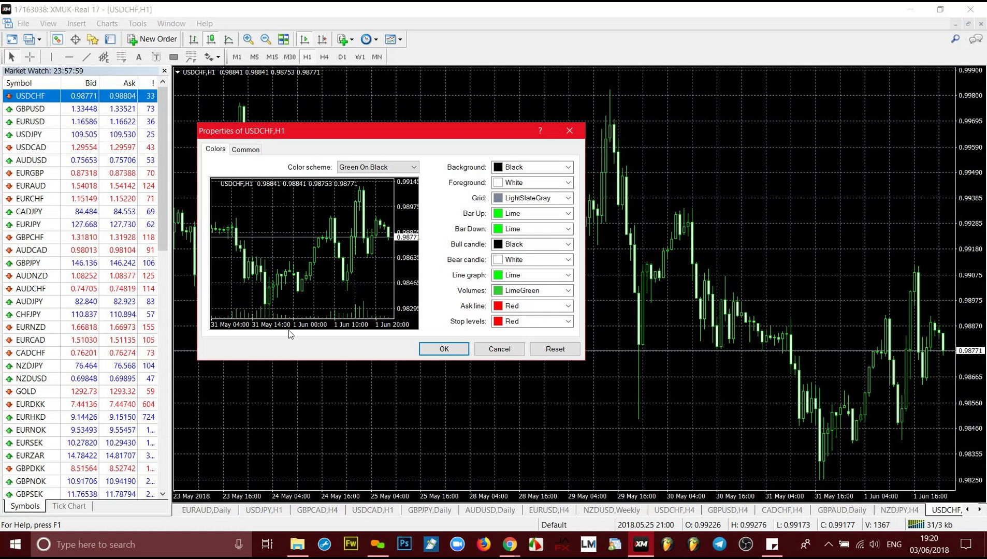
pyautogui.click(500, 200)
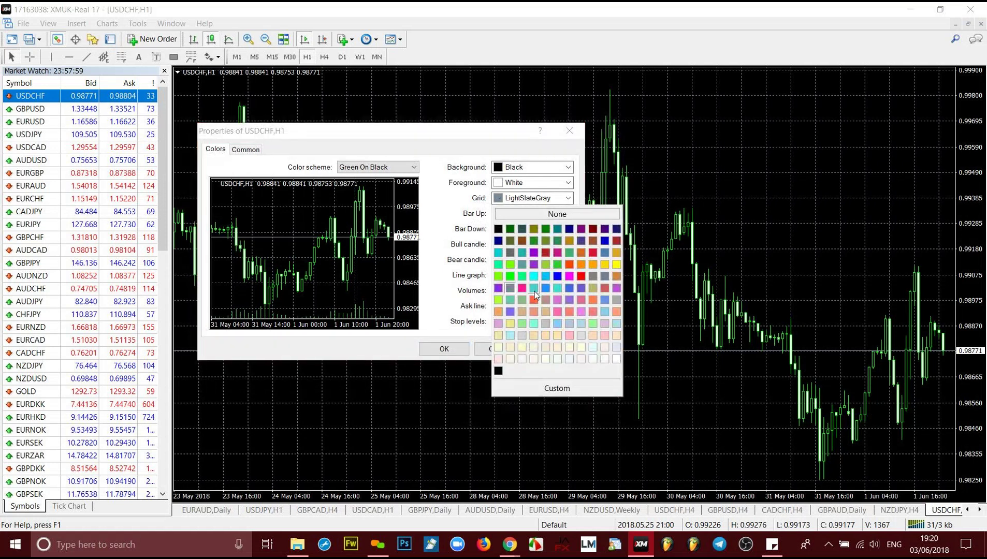
pyautogui.click(502, 202)
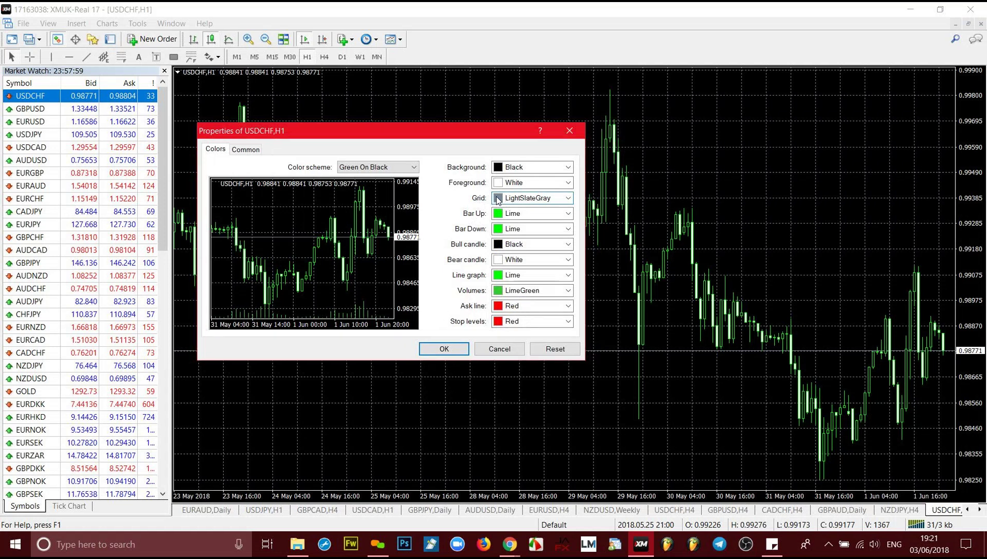
pyautogui.click(498, 200)
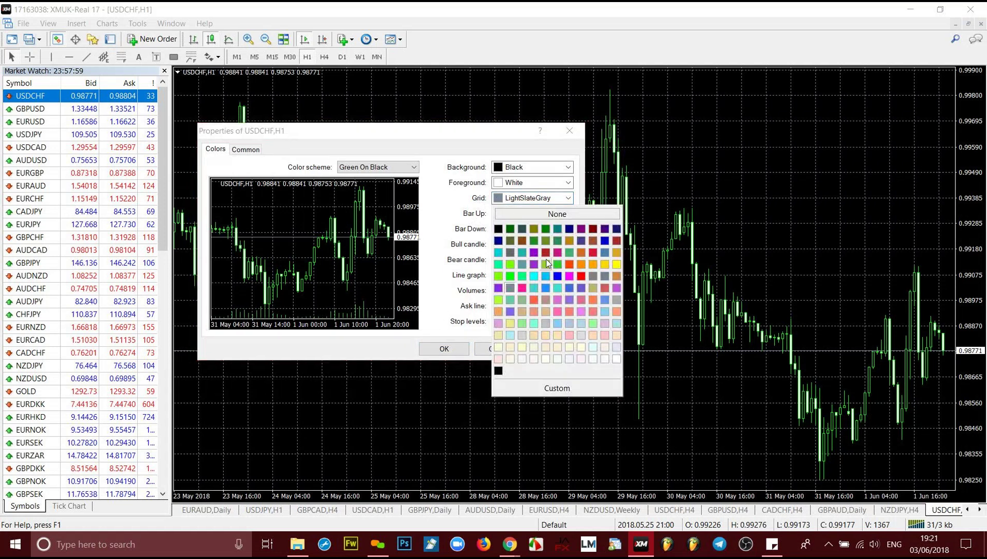
pyautogui.click(556, 390)
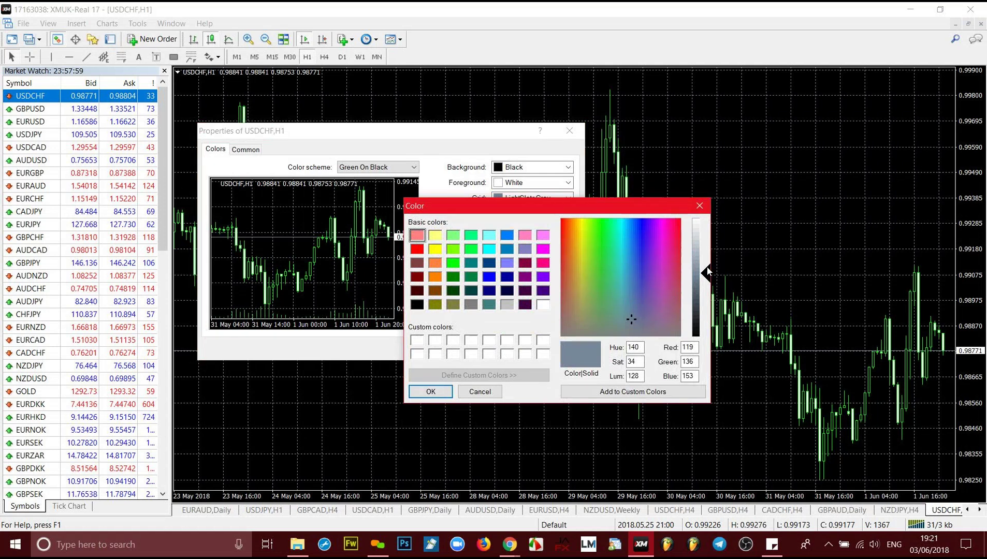
# Step: Lower the luminance to make the grid colour 28,32,36 and confirm
pyautogui.moveTo(707, 271)
pyautogui.mouseDown()
pyautogui.moveTo(708, 312)
pyautogui.moveTo(706, 264)
pyautogui.moveTo(706, 283)
pyautogui.mouseUp()
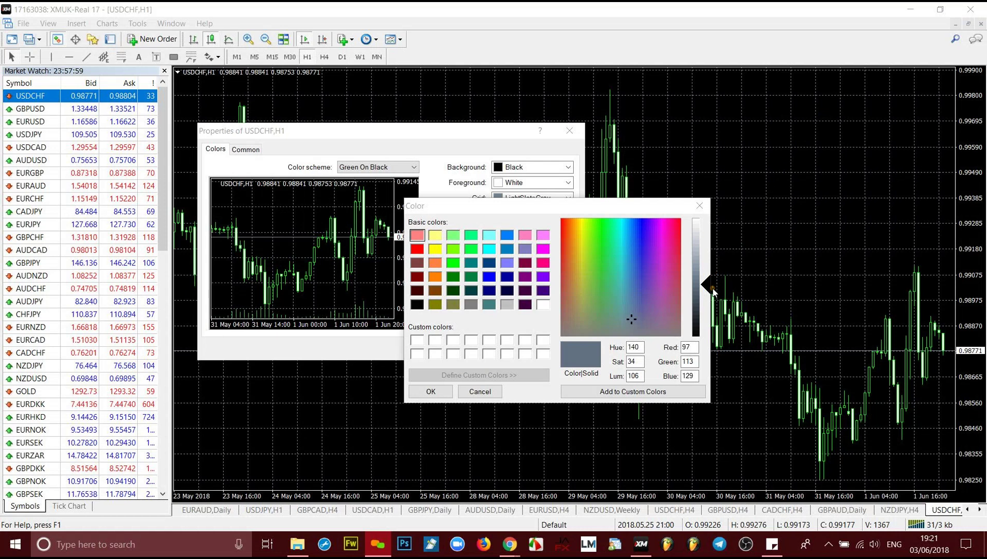
pyautogui.moveTo(708, 285); pyautogui.dragTo(706, 324)
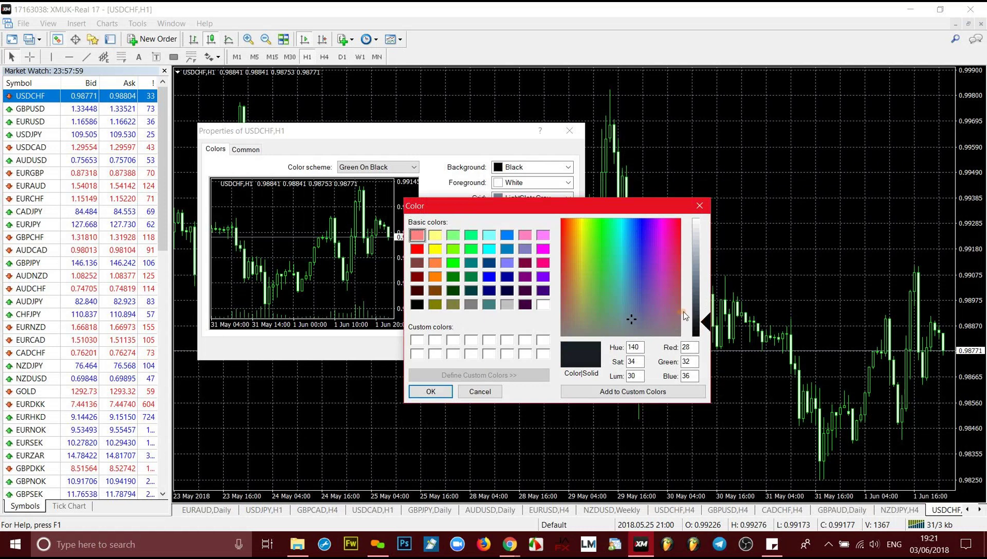
pyautogui.click(444, 392)
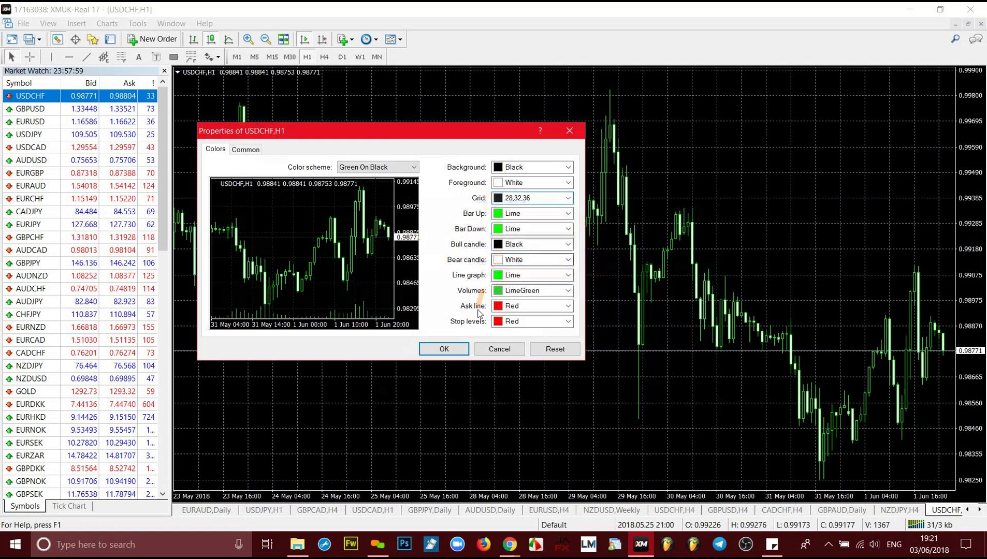
# Step: Darken the grid colour further to 21,24,28 through the custom colour picker
pyautogui.click(501, 198)
pyautogui.click(547, 388)
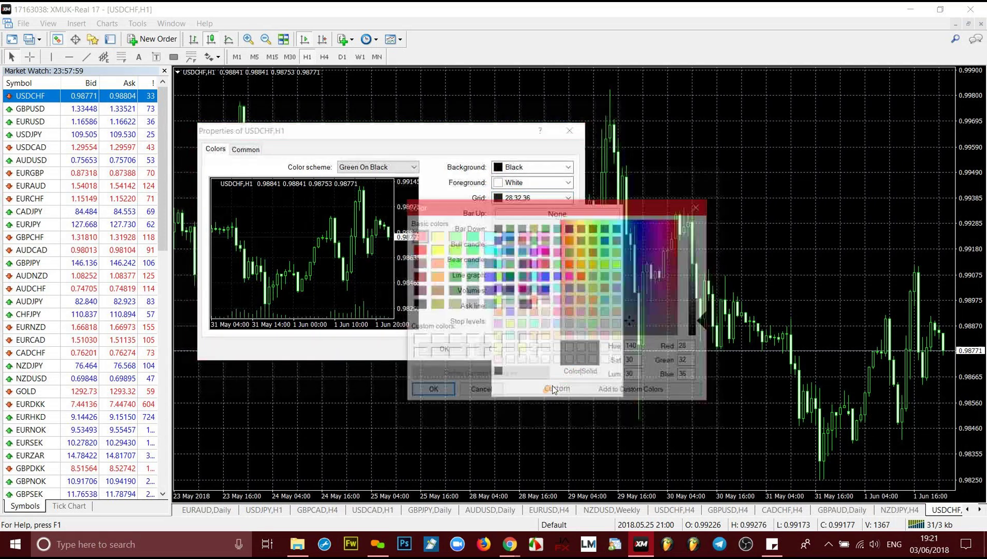
pyautogui.click(713, 321)
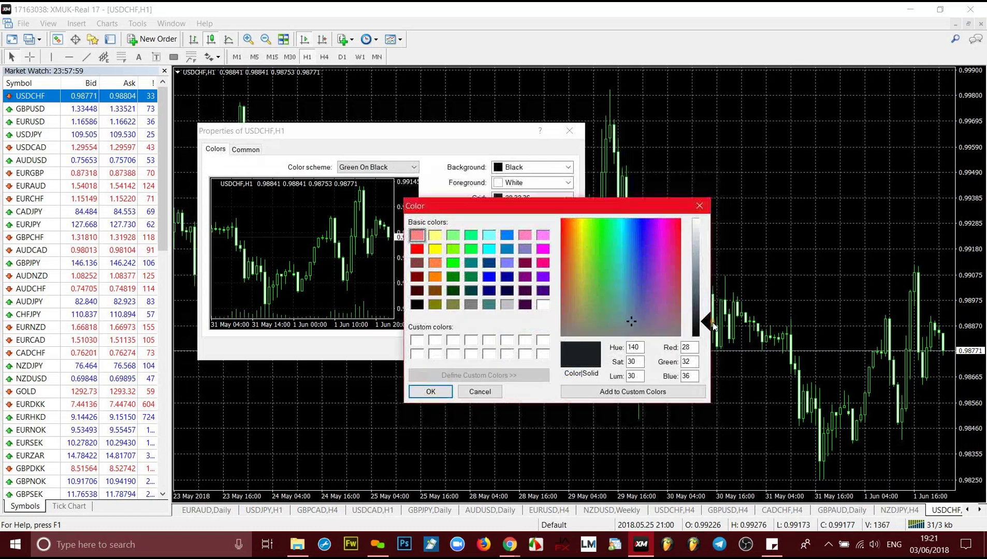
pyautogui.moveTo(702, 314); pyautogui.dragTo(705, 328)
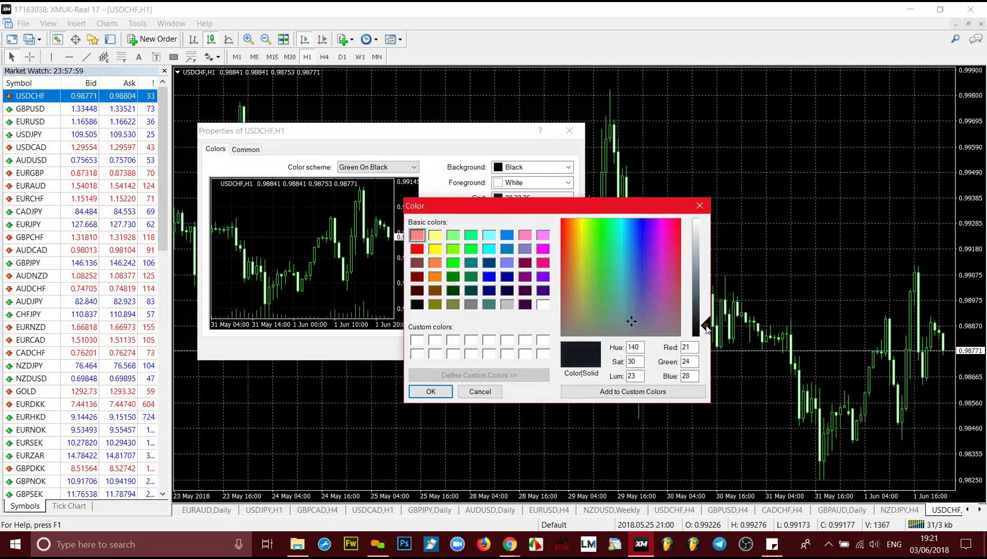
pyautogui.click(444, 392)
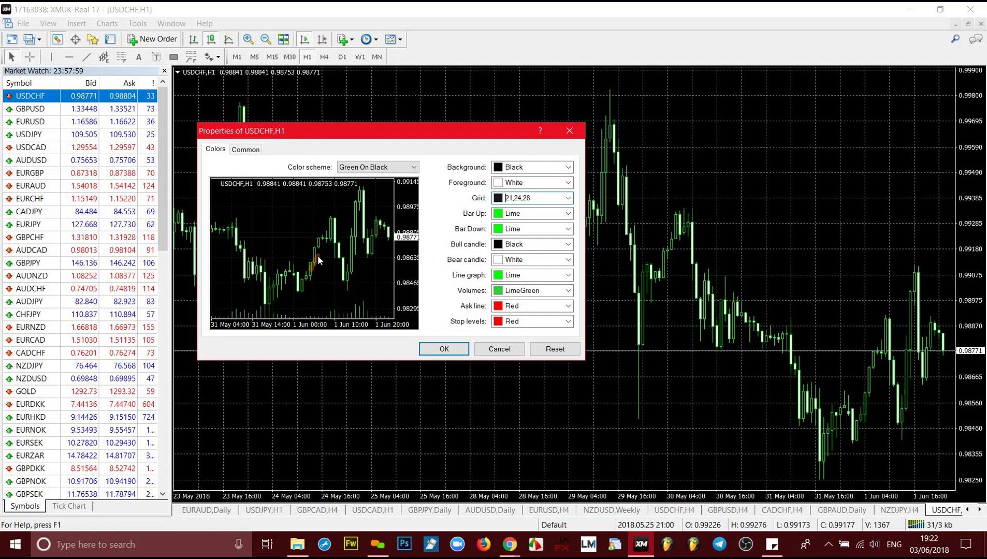
pyautogui.click(497, 217)
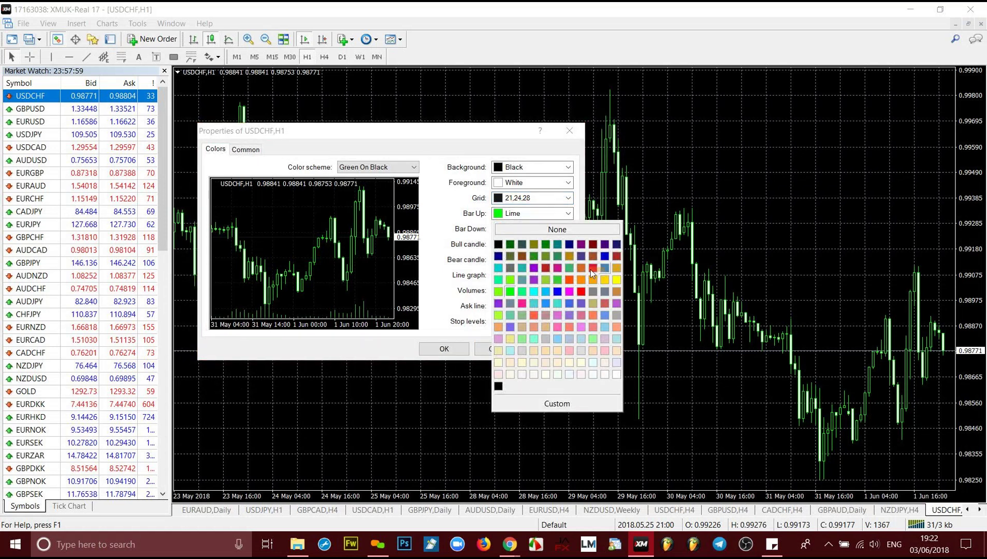
# Step: Keep Bar Up as Lime and set Bar Down to Red
pyautogui.click(509, 289)
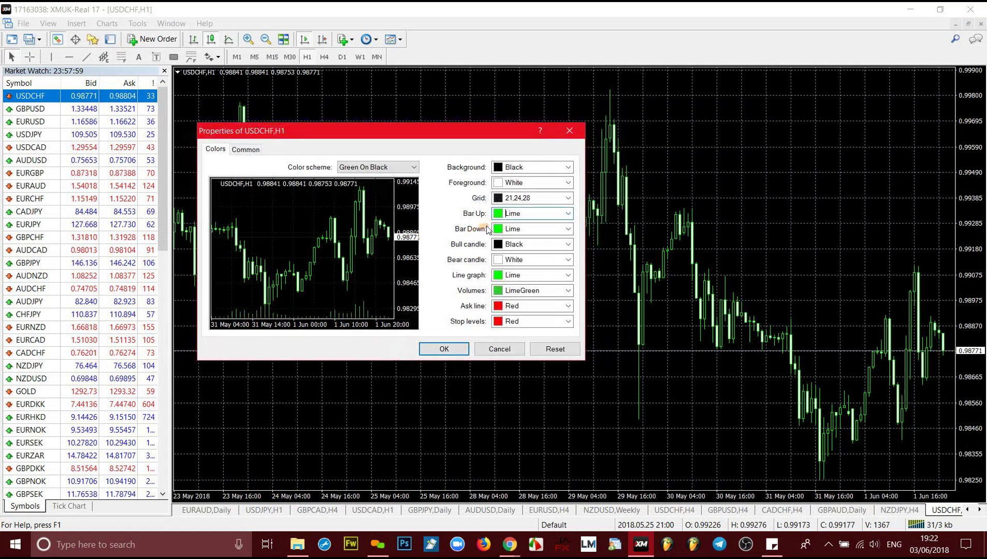
pyautogui.click(337, 228)
pyautogui.click(497, 230)
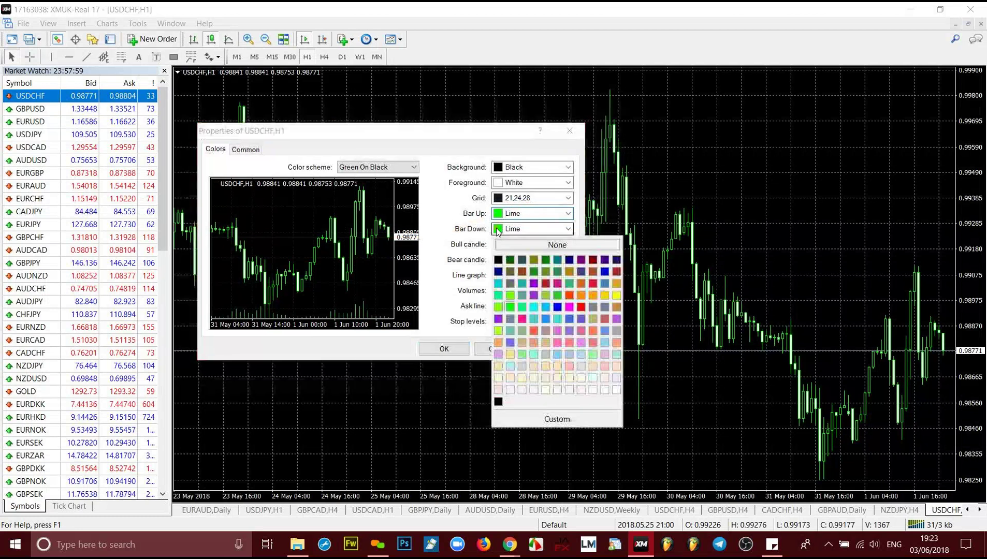
pyautogui.click(581, 309)
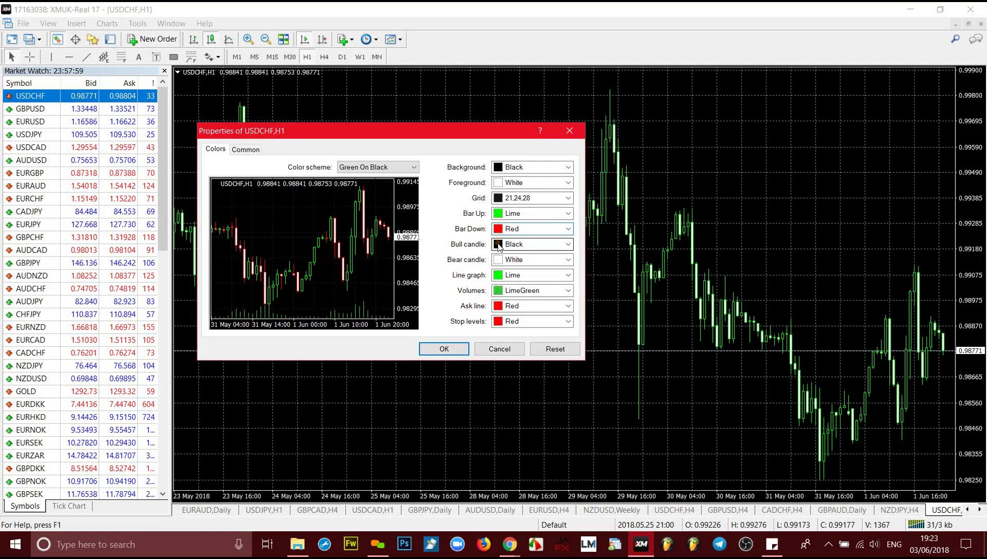
# Step: Set Bull candle to Lime and Bear candle to Red, then apply with OK
pyautogui.click(510, 260)
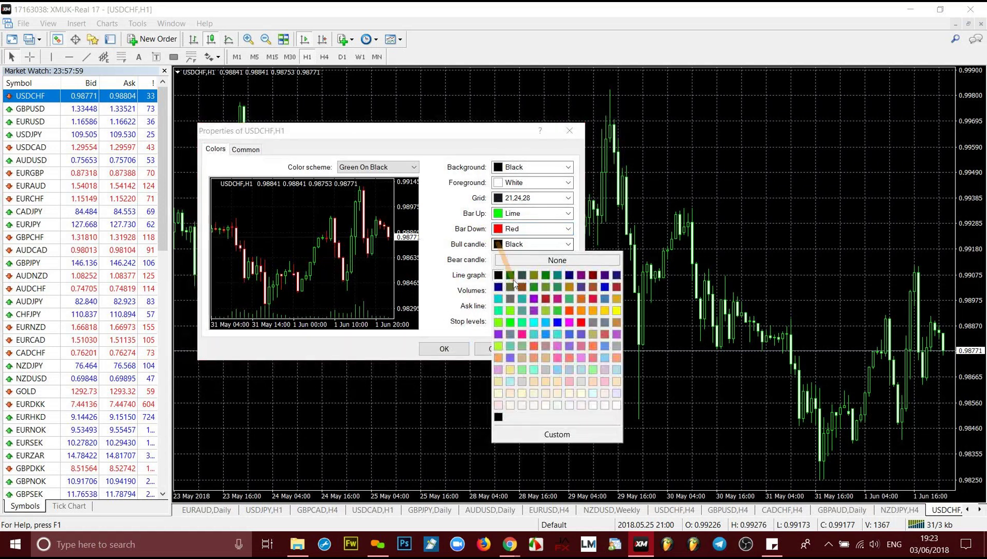
pyautogui.click(510, 324)
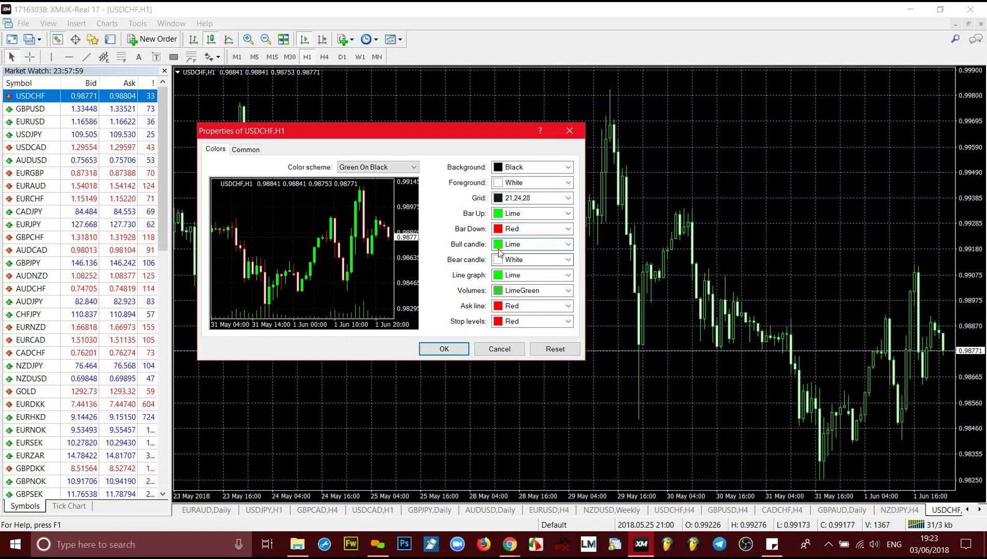
pyautogui.click(498, 261)
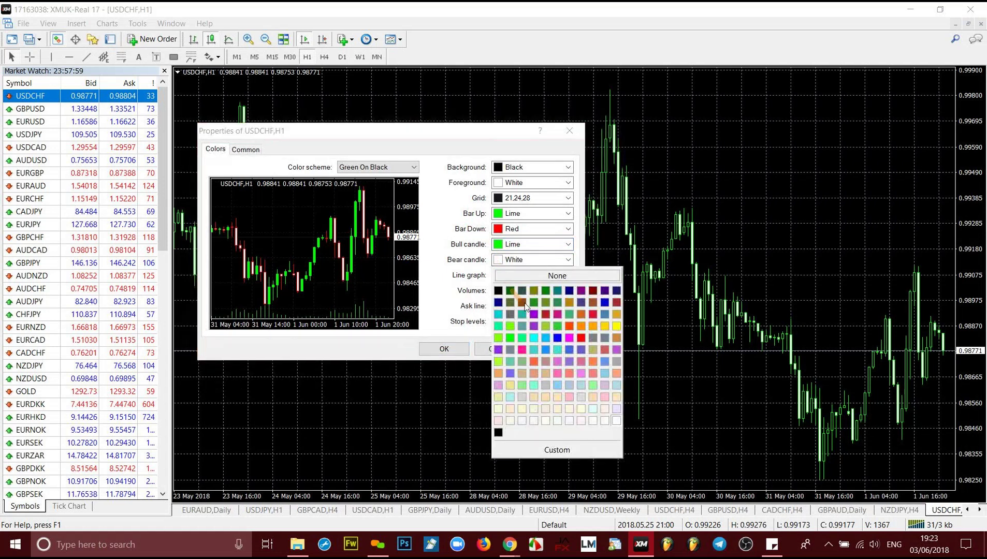
pyautogui.click(581, 339)
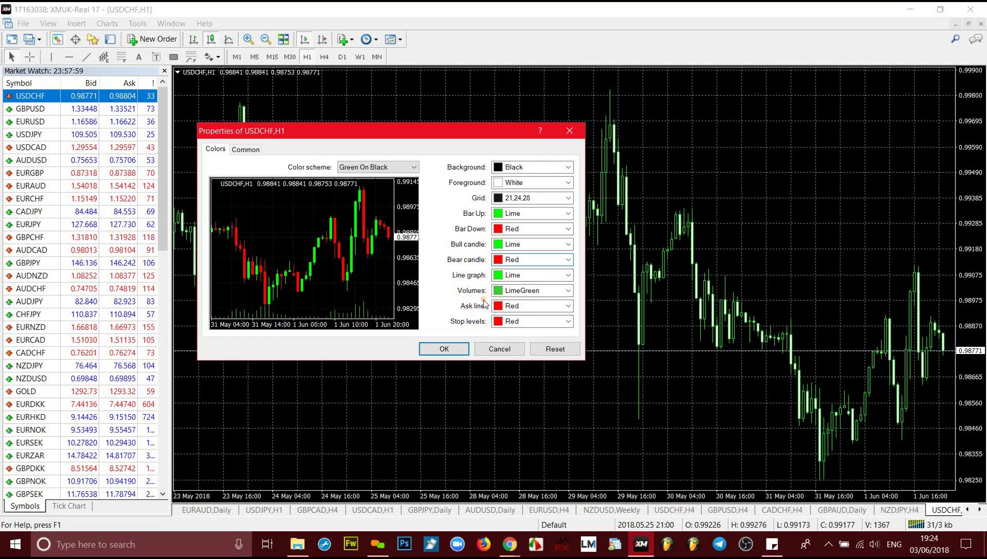
pyautogui.click(444, 349)
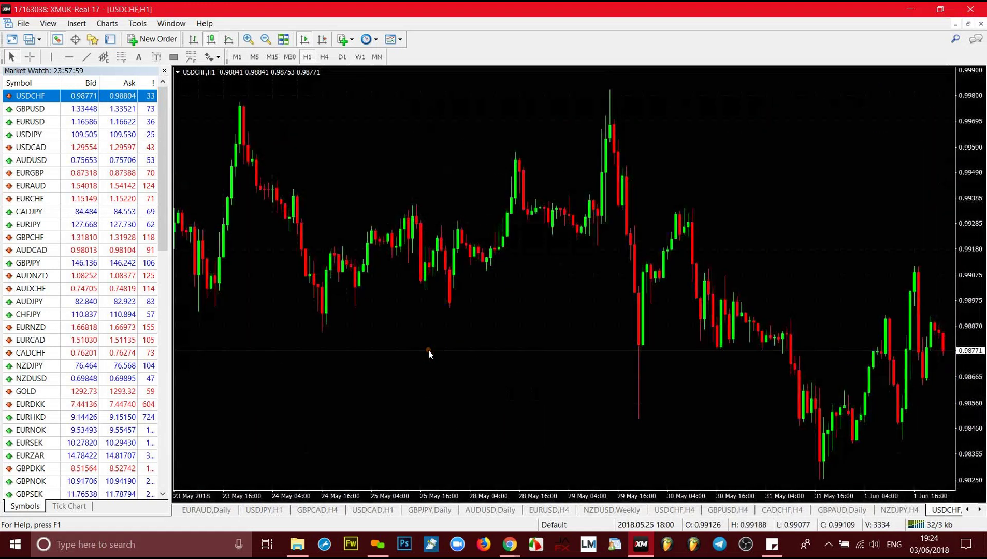
pyautogui.hscroll(-10, 428, 350)
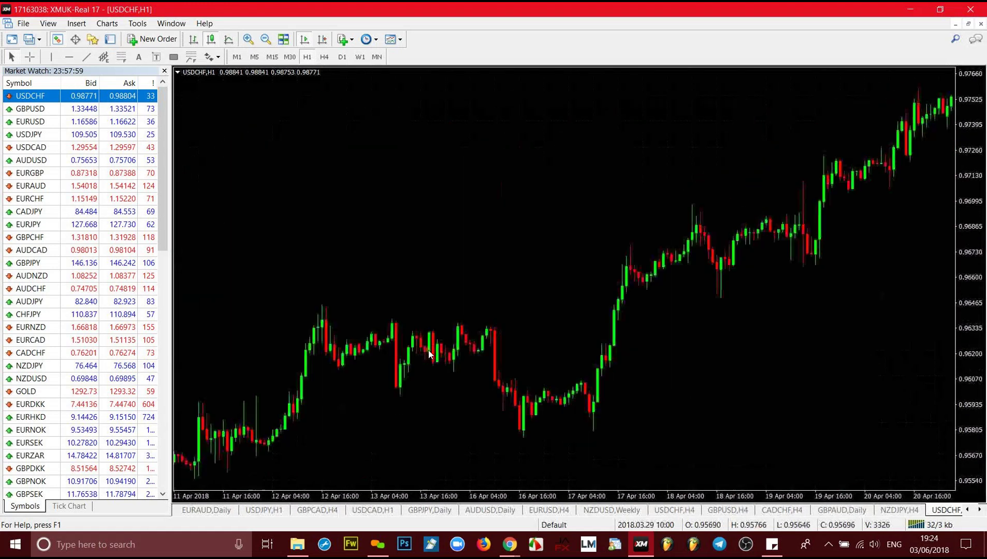
pyautogui.hscroll(10, 428, 350)
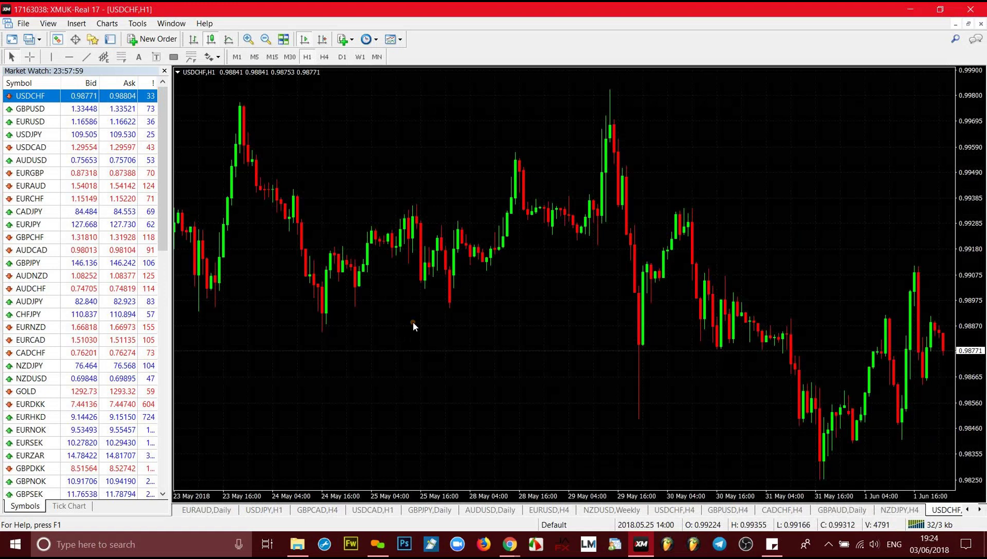
pyautogui.click(322, 39)
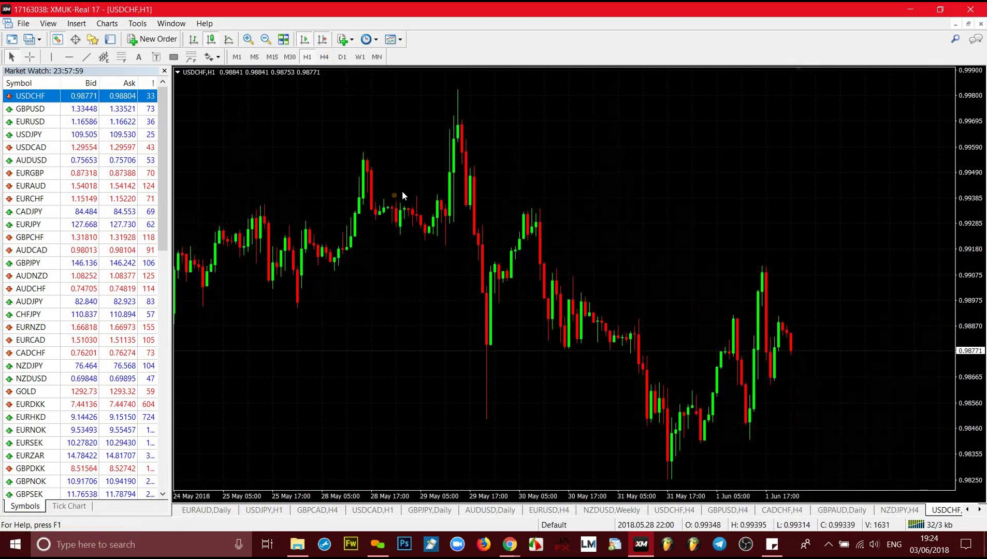
pyautogui.moveTo(406, 230)
pyautogui.mouseDown()
pyautogui.moveTo(357, 233)
pyautogui.moveTo(425, 194)
pyautogui.mouseUp()
pyautogui.moveTo(386, 254); pyautogui.dragTo(310, 272)
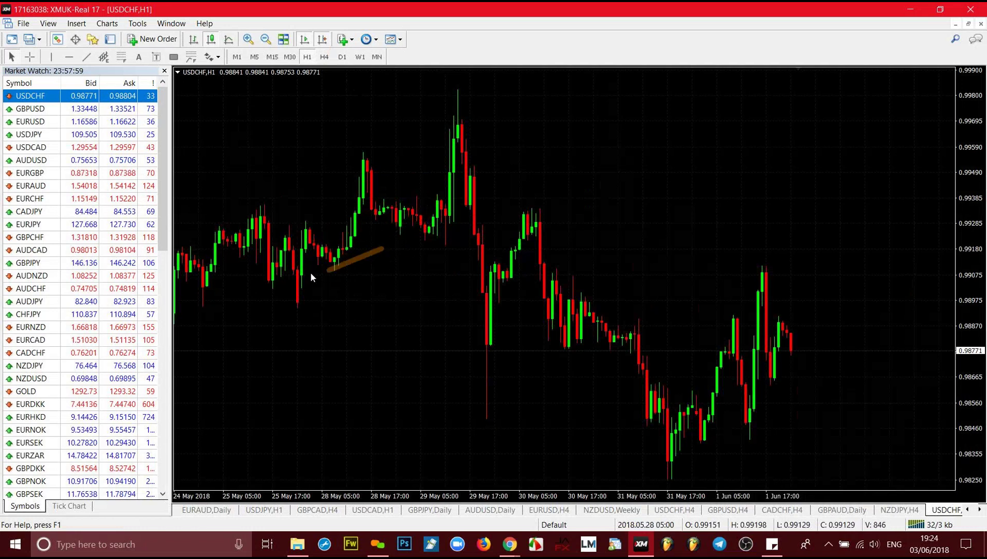
pyautogui.click(333, 196)
pyautogui.moveTo(306, 228); pyautogui.dragTo(336, 229)
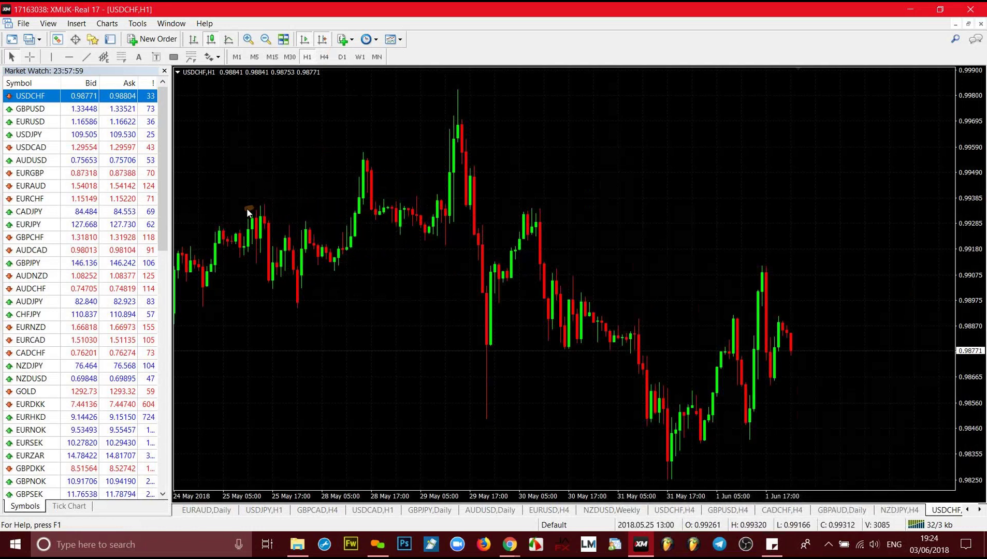
pyautogui.moveTo(328, 134)
pyautogui.mouseDown()
pyautogui.moveTo(302, 159)
pyautogui.moveTo(231, 177)
pyautogui.mouseUp()
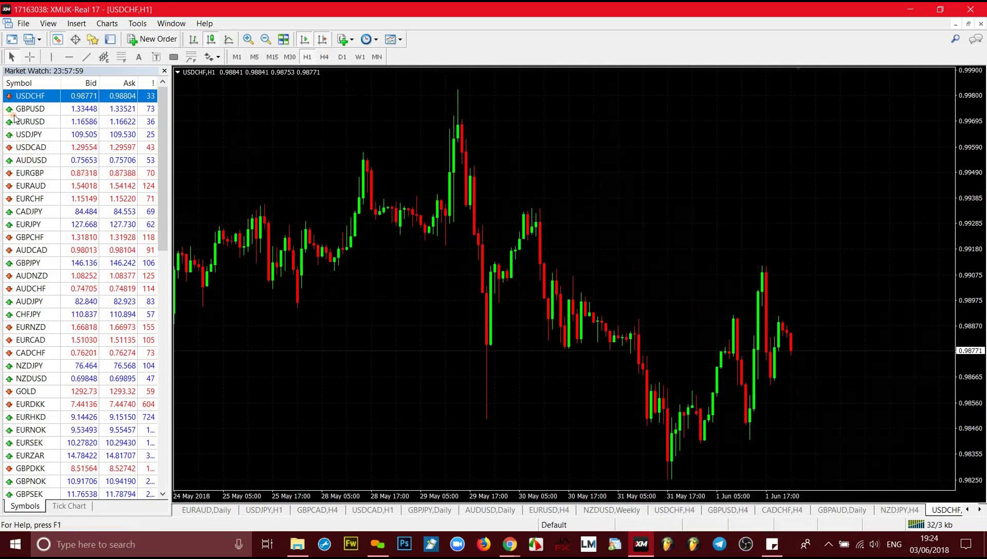
# Step: Open a GBPUSD chart window, then bring the USDCHF,H1 chart tab back into view
pyautogui.rightClick(28, 110)
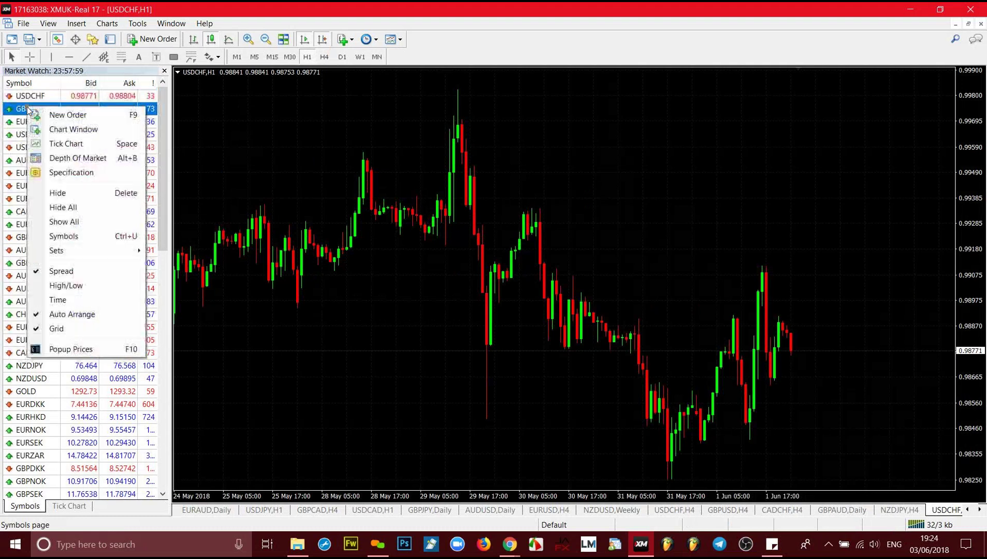
pyautogui.click(52, 130)
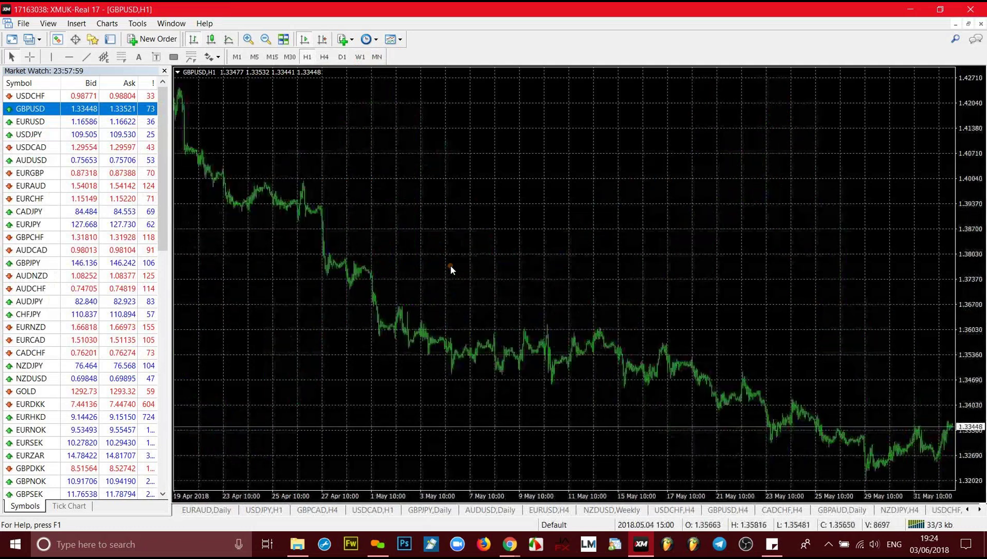
pyautogui.moveTo(801, 402); pyautogui.dragTo(894, 427)
pyautogui.click(979, 510)
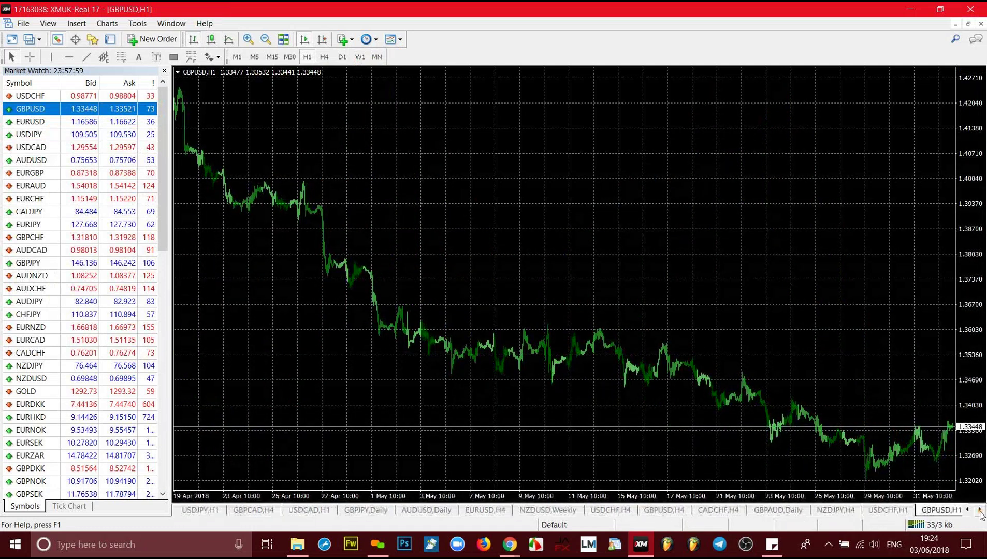
pyautogui.click(979, 510)
pyautogui.moveTo(570, 342)
pyautogui.mouseDown()
pyautogui.moveTo(539, 274)
pyautogui.moveTo(727, 415)
pyautogui.mouseUp()
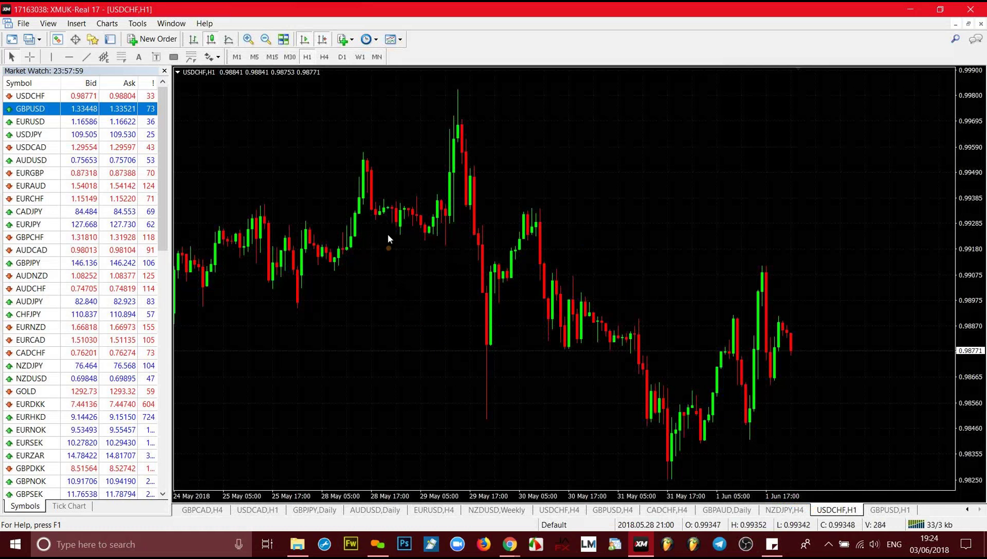
# Step: Save the chart's colour setup as template DavidNewtemplate.tpl
pyautogui.click(394, 41)
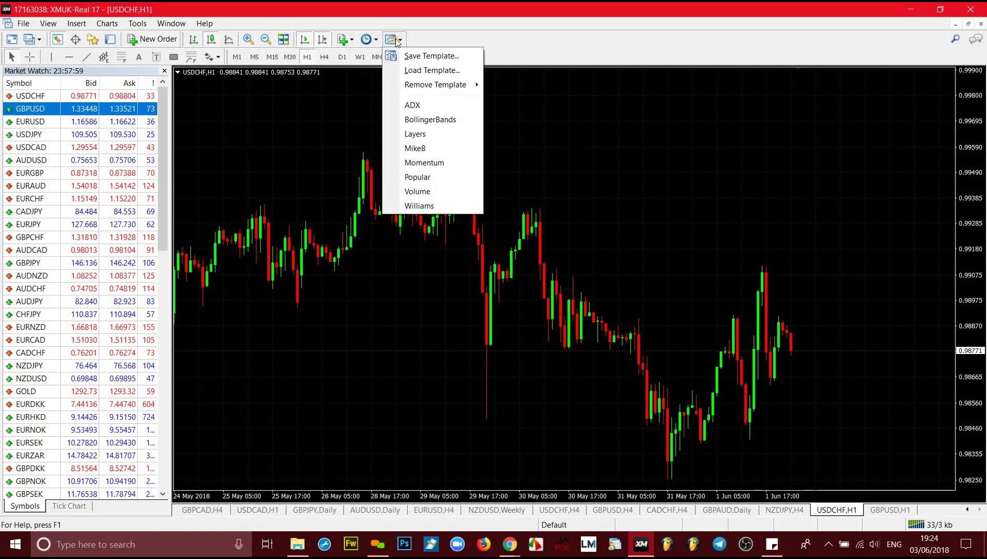
pyautogui.click(423, 58)
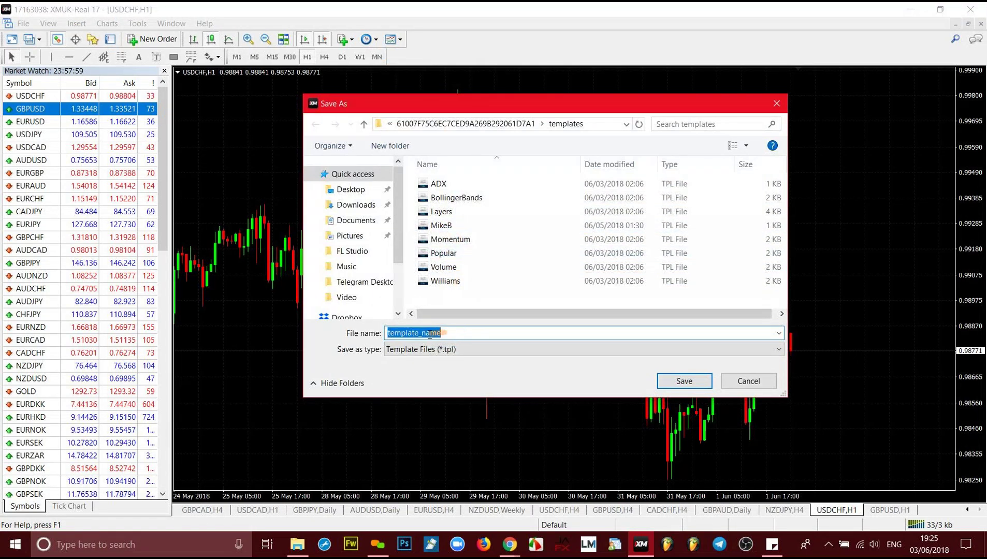
pyautogui.click(430, 334)
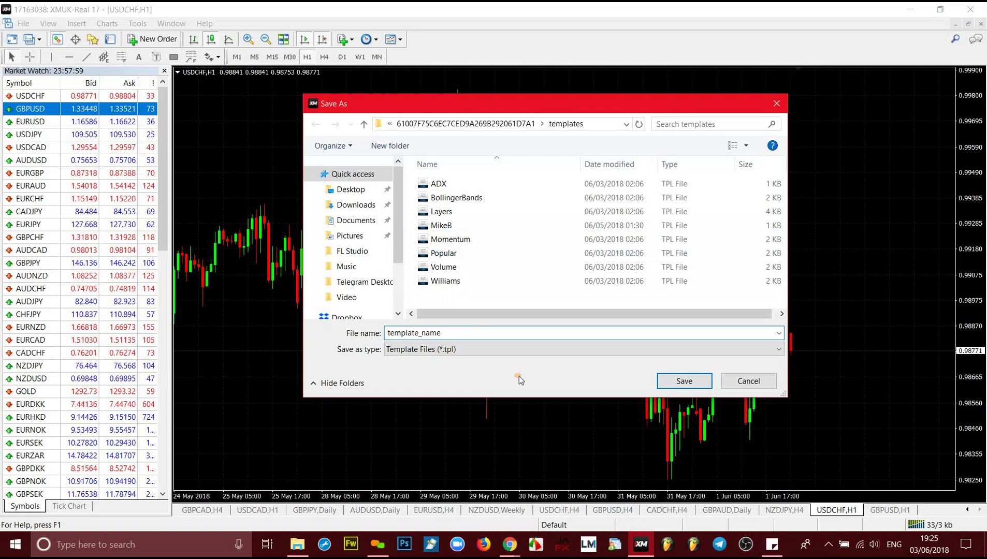
pyautogui.write('DavidNew')
pyautogui.click(520, 331)
pyautogui.click(668, 378)
pyautogui.moveTo(727, 386); pyautogui.dragTo(568, 308)
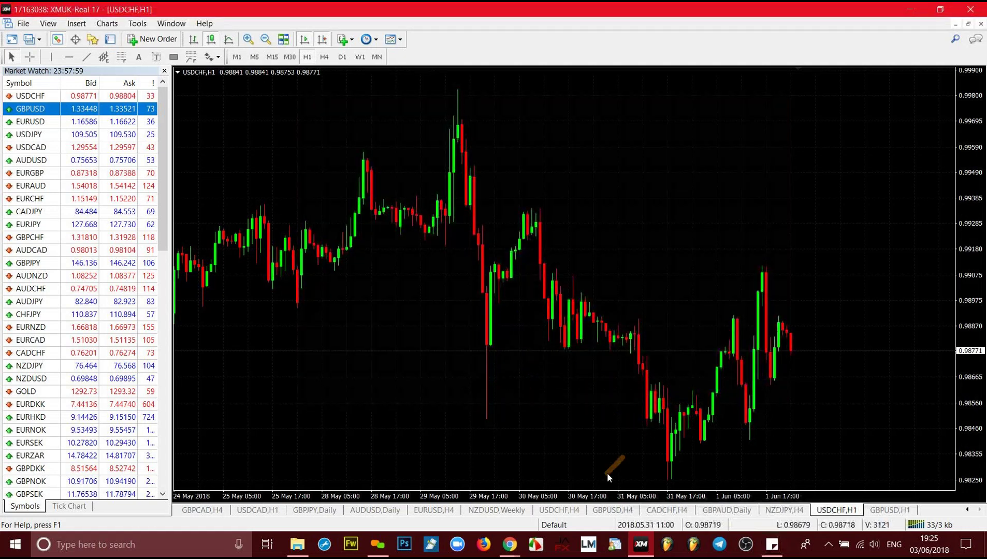
pyautogui.moveTo(663, 457); pyautogui.dragTo(799, 461)
# Step: Switch to the GBPUSD,H1 chart and bring up its chart options menu
pyautogui.click(876, 510)
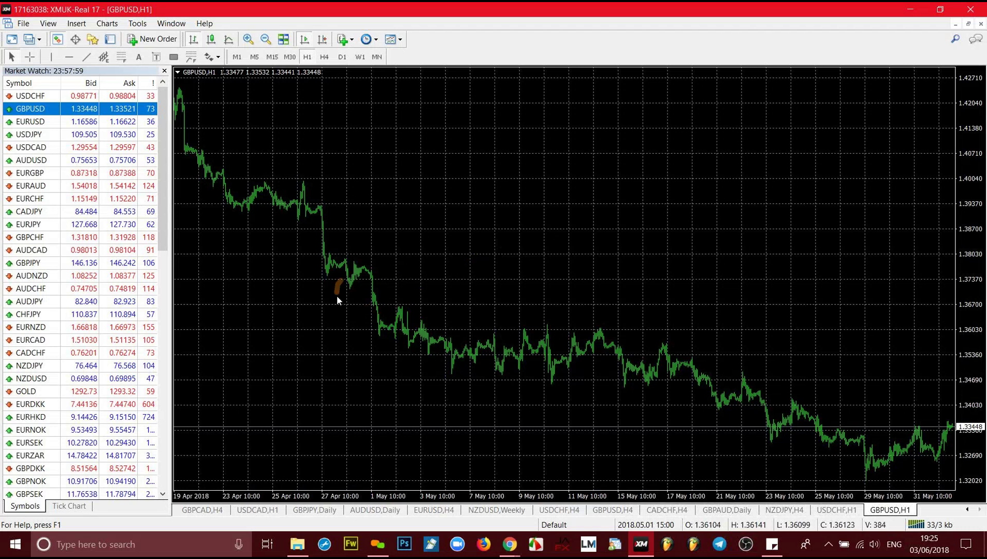
pyautogui.rightClick(312, 175)
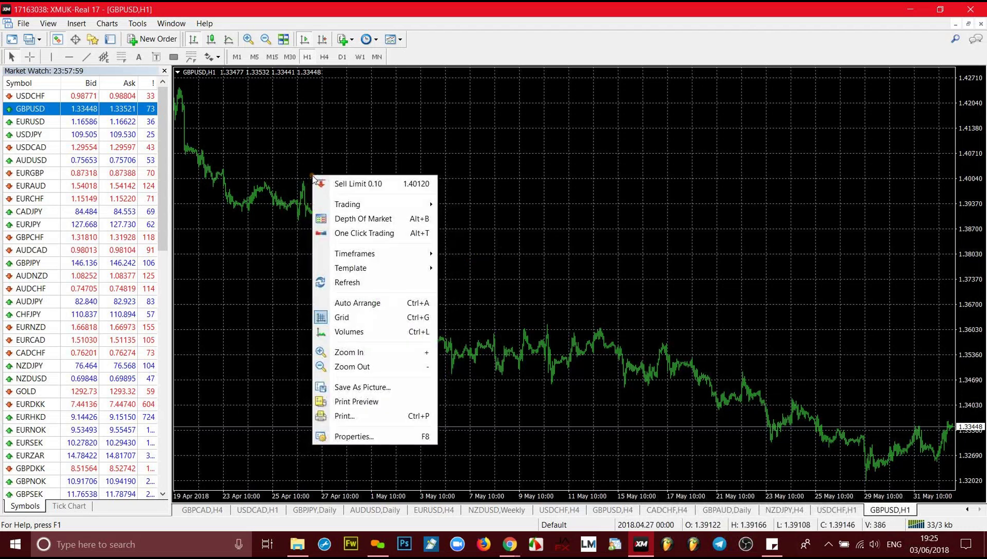
pyautogui.moveTo(369, 438); pyautogui.dragTo(278, 223)
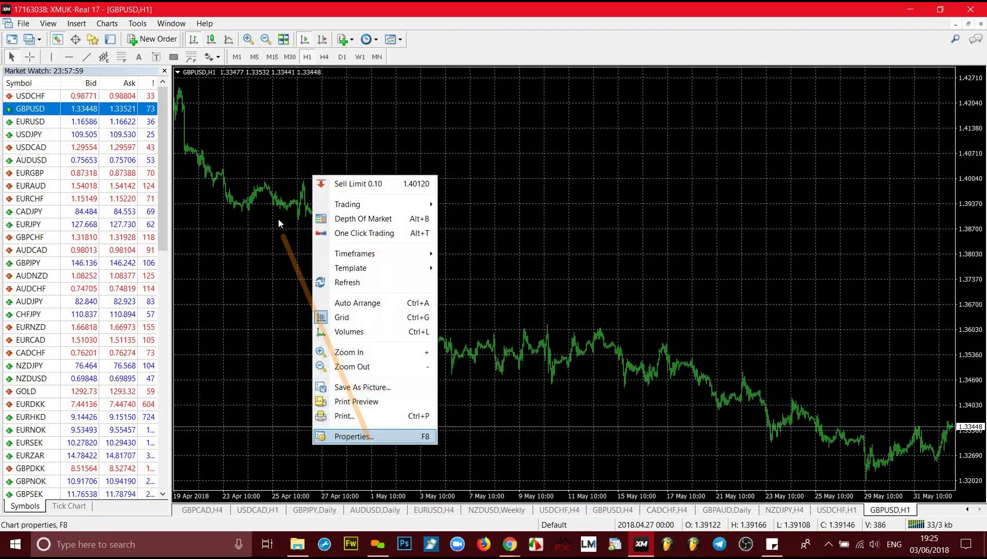
pyautogui.rightClick(278, 118)
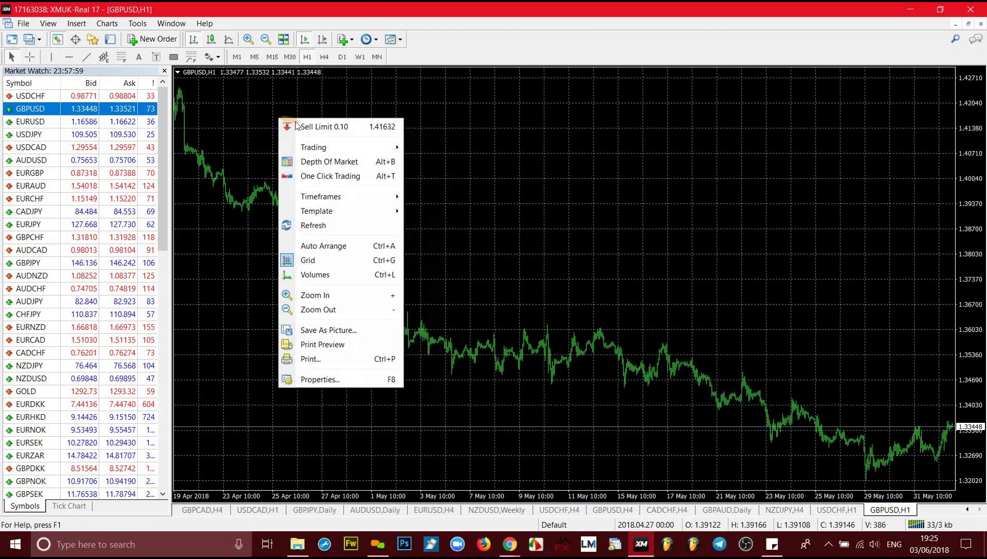
# Step: Check the GBPUSD chart properties without changes, then list templates showing DavidNewtemplate
pyautogui.click(338, 381)
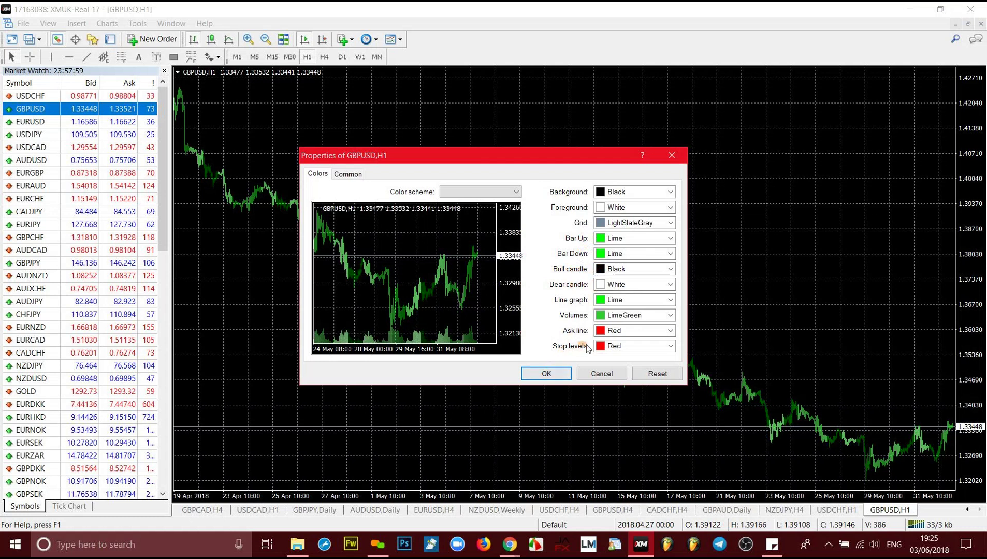
pyautogui.click(602, 374)
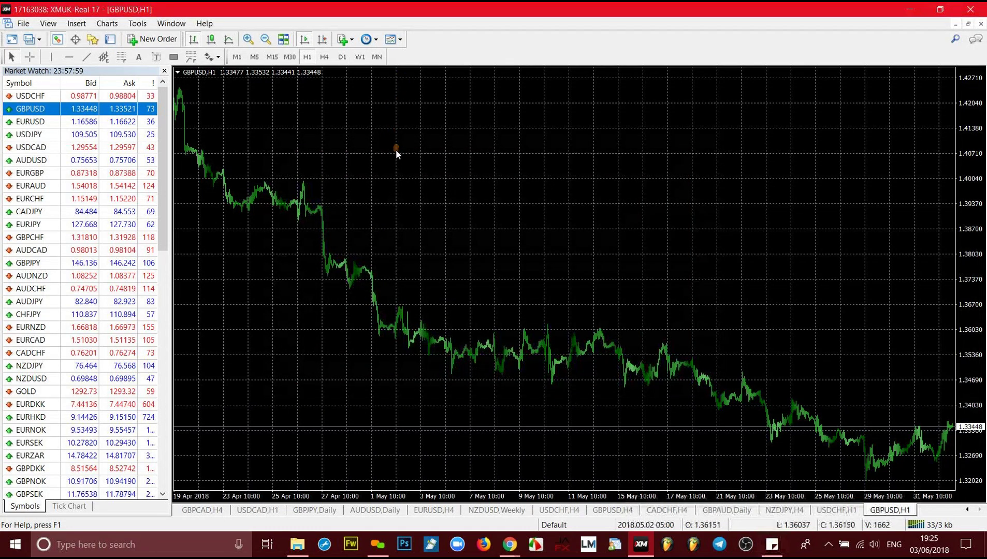
pyautogui.click(400, 39)
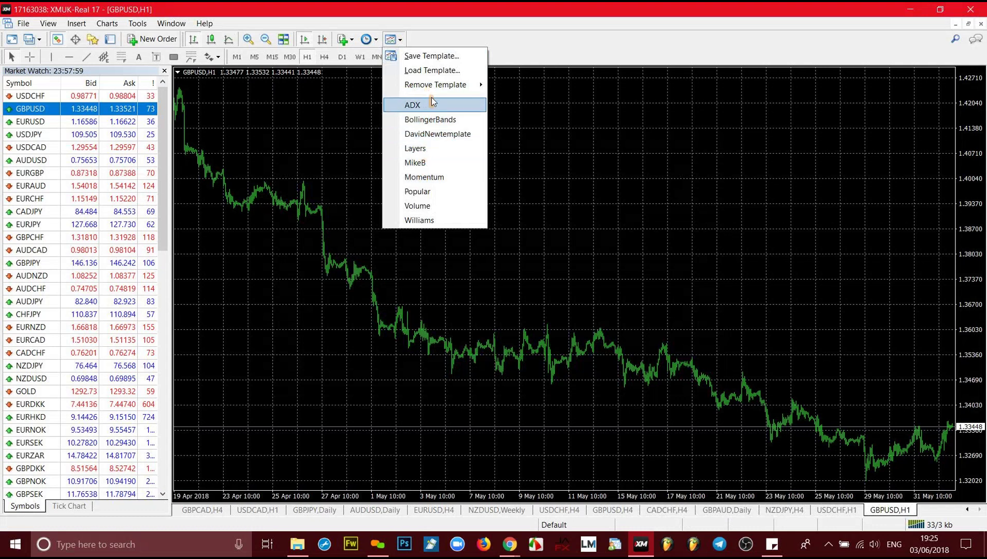
# Step: Load DavidNewtemplate onto GBPUSD, then open a new EURUSD chart and apply it there
pyautogui.click(435, 70)
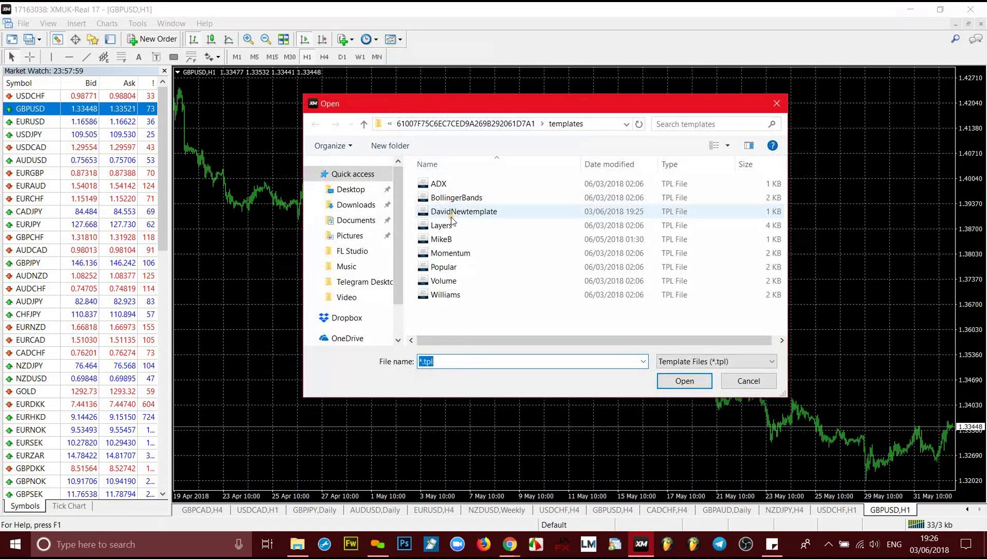
pyautogui.doubleClick(451, 215)
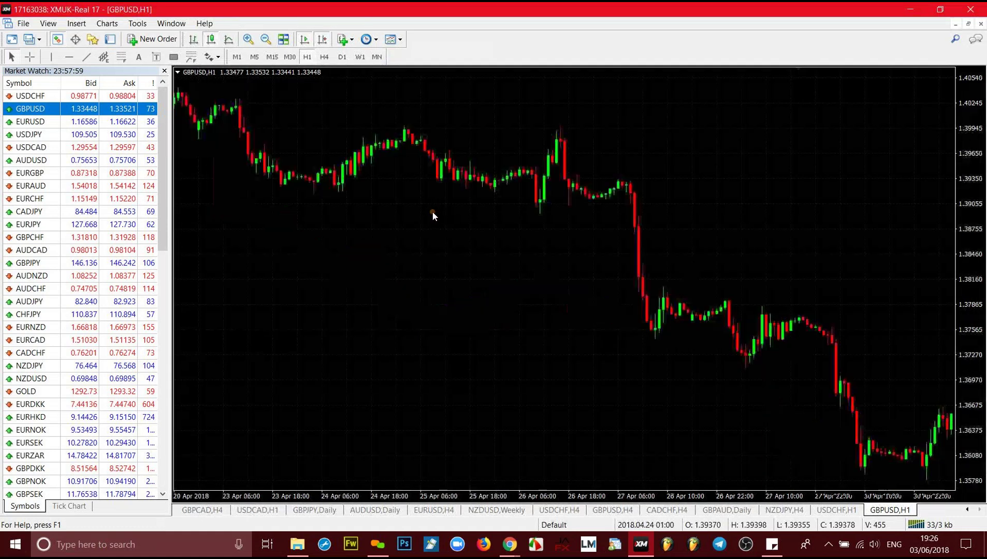
pyautogui.rightClick(30, 125)
pyautogui.click(49, 147)
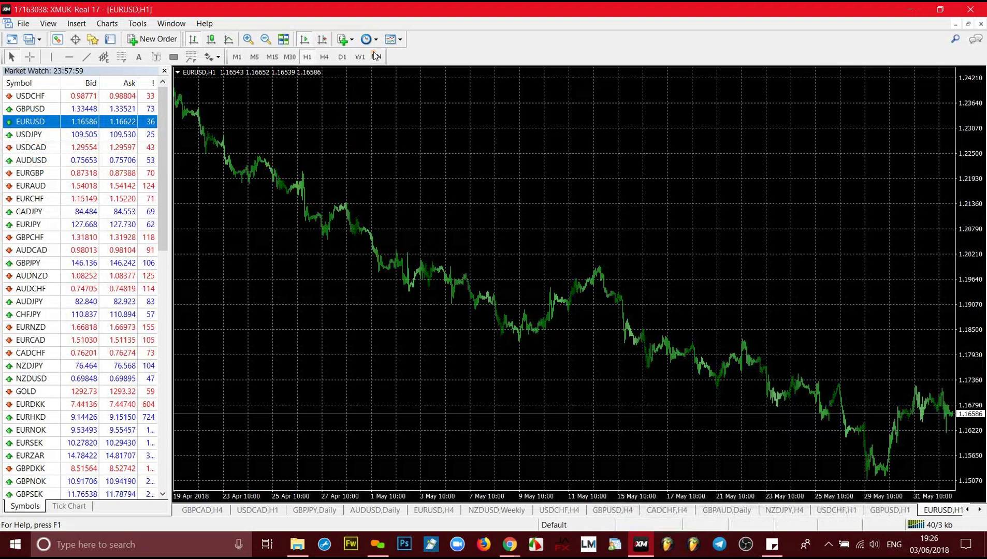
pyautogui.click(390, 40)
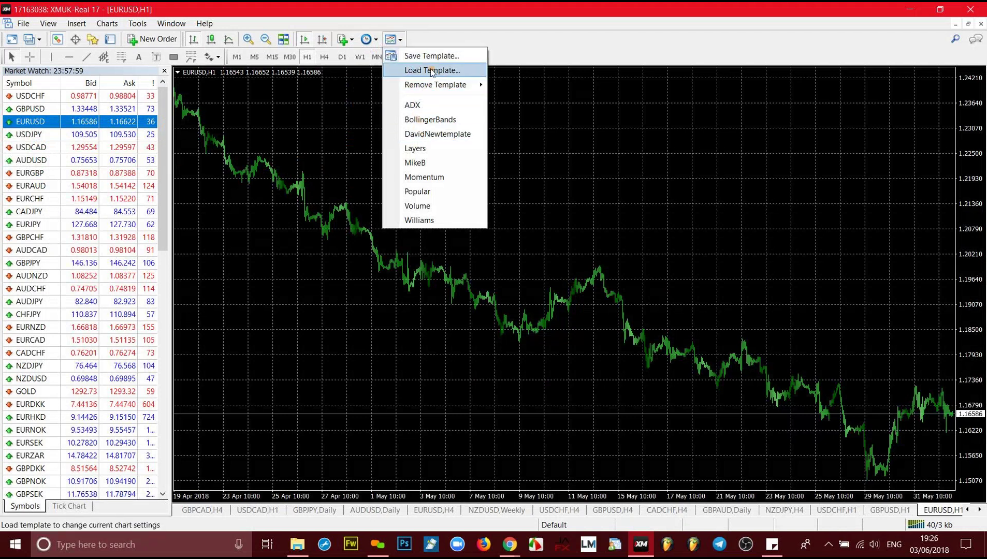
pyautogui.click(417, 137)
# Step: Zoom in and pan the EURUSD chart to view the lime and red candles
pyautogui.press('+')
pyautogui.press('+')
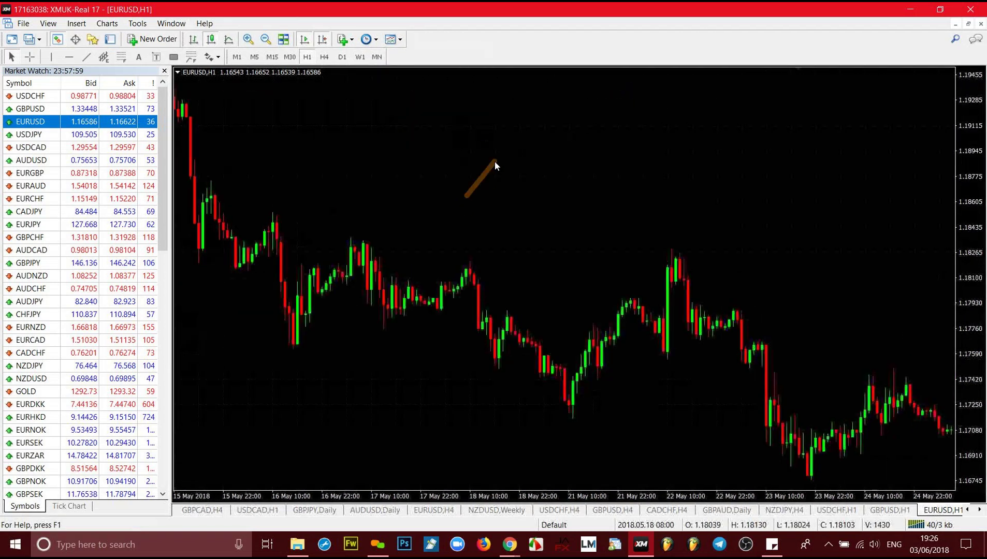
pyautogui.scroll(-10, 443, 223)
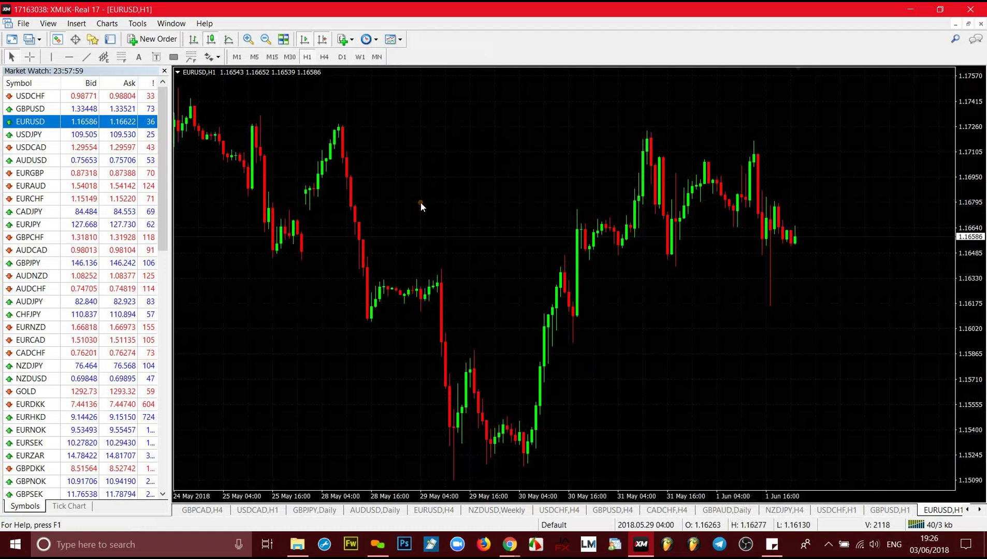
pyautogui.moveTo(372, 232); pyautogui.dragTo(417, 193)
pyautogui.moveTo(592, 116); pyautogui.dragTo(711, 95)
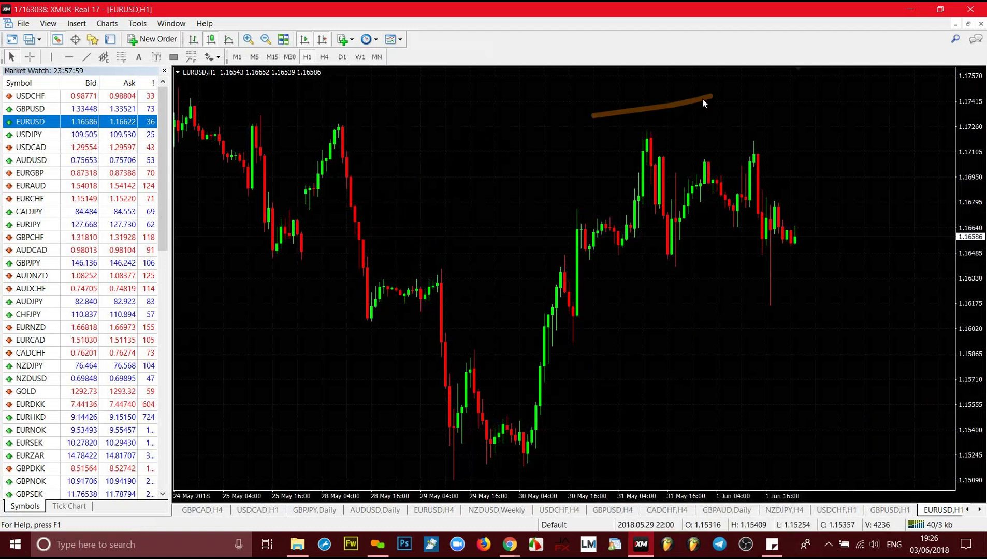